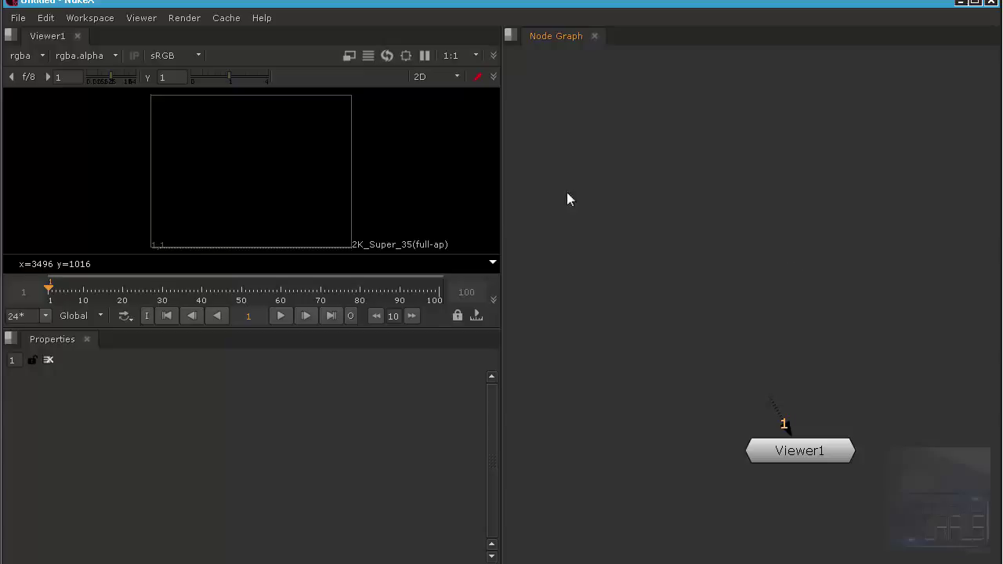
{"action": "middle_click_drag", "start_coordinate": [679, 206], "coordinate": [705, 216]}
{"action": "middle_click", "coordinate": [699, 211]}
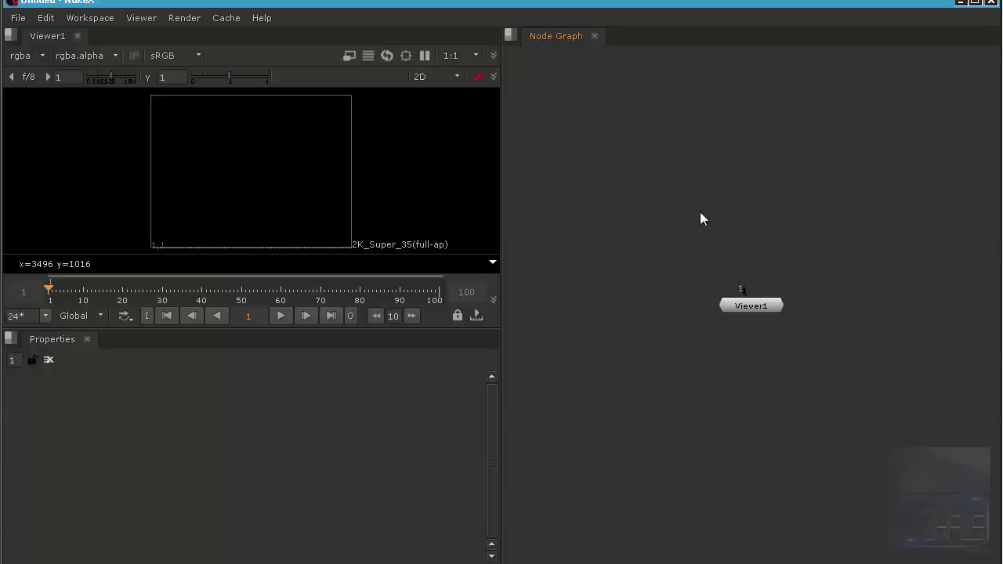
{"action": "scroll", "coordinate": [703, 248], "scroll_direction": "up", "scroll_amount": 2}
{"action": "scroll", "coordinate": [703, 248], "scroll_direction": "up", "scroll_amount": 2}
{"action": "middle_click_drag", "start_coordinate": [768, 275], "coordinate": [689, 333]}
{"action": "middle_click_drag", "start_coordinate": [738, 283], "coordinate": [783, 341]}
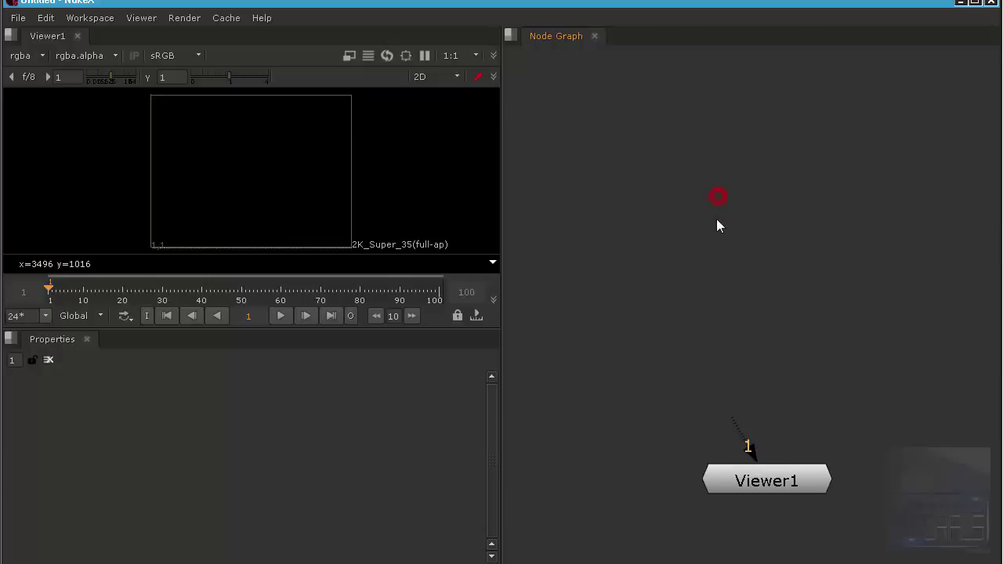
- Read in the Footage_Floor.####.tga sequence, frames 1-90, from the Footage Floor/From Nuke folder
{"action": "middle_click_drag", "start_coordinate": [708, 213], "coordinate": [714, 215]}
{"action": "key", "text": "r"}
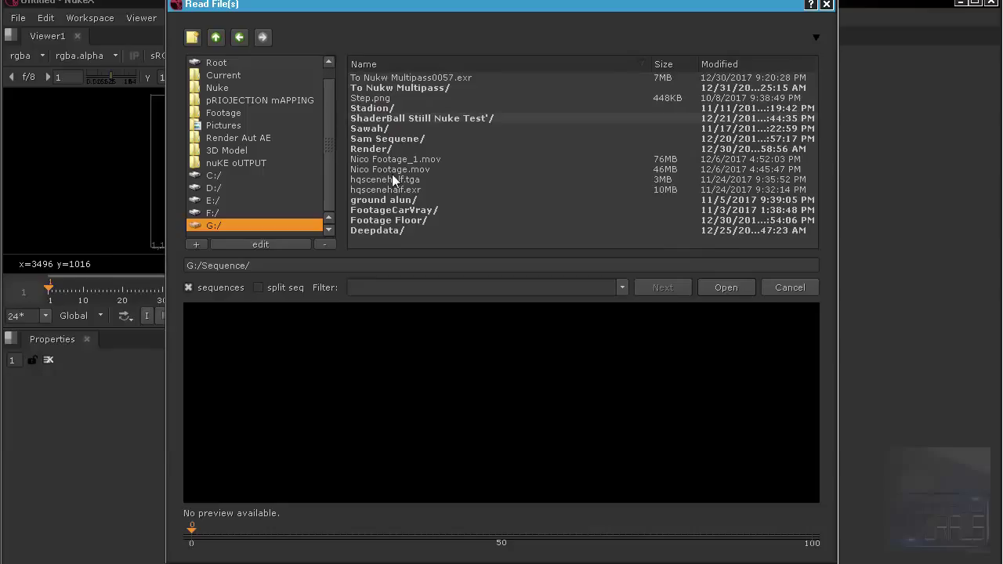
{"action": "double_click", "coordinate": [413, 221]}
{"action": "double_click", "coordinate": [390, 78]}
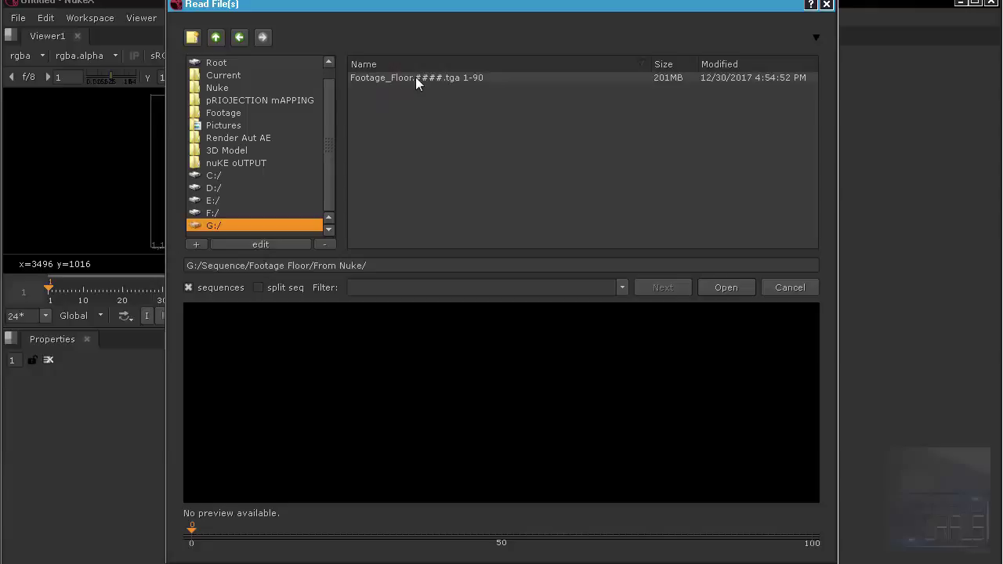
{"action": "left_click", "coordinate": [412, 78]}
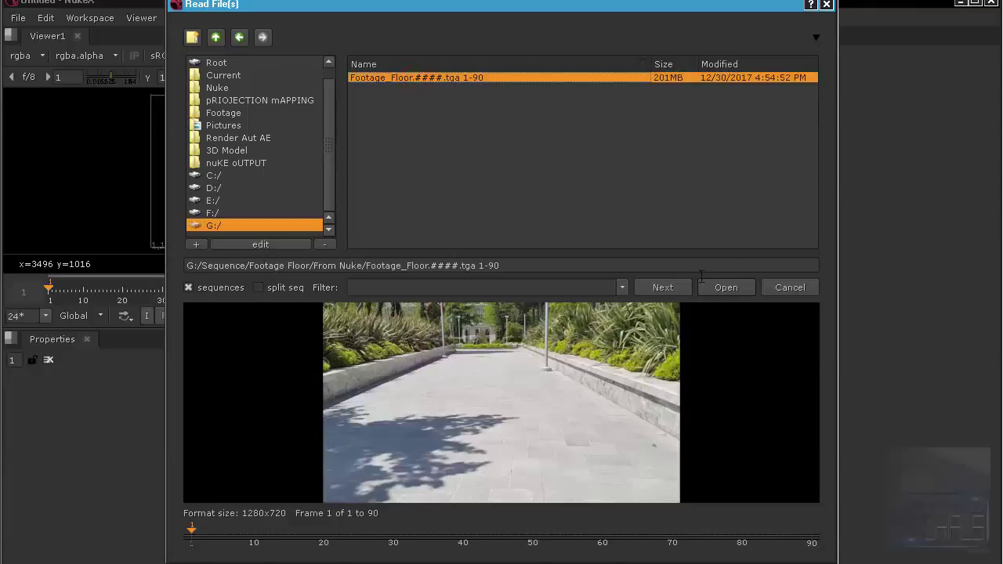
{"action": "left_click", "coordinate": [723, 287]}
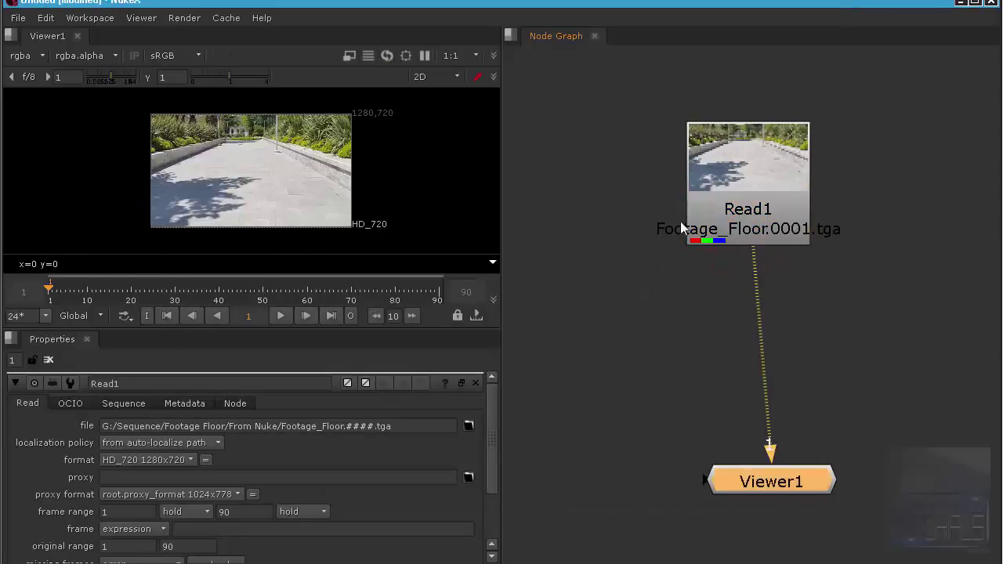
- Scrub and play back part of the imported floor footage to preview it
{"action": "left_click_drag", "start_coordinate": [56, 291], "coordinate": [138, 282]}
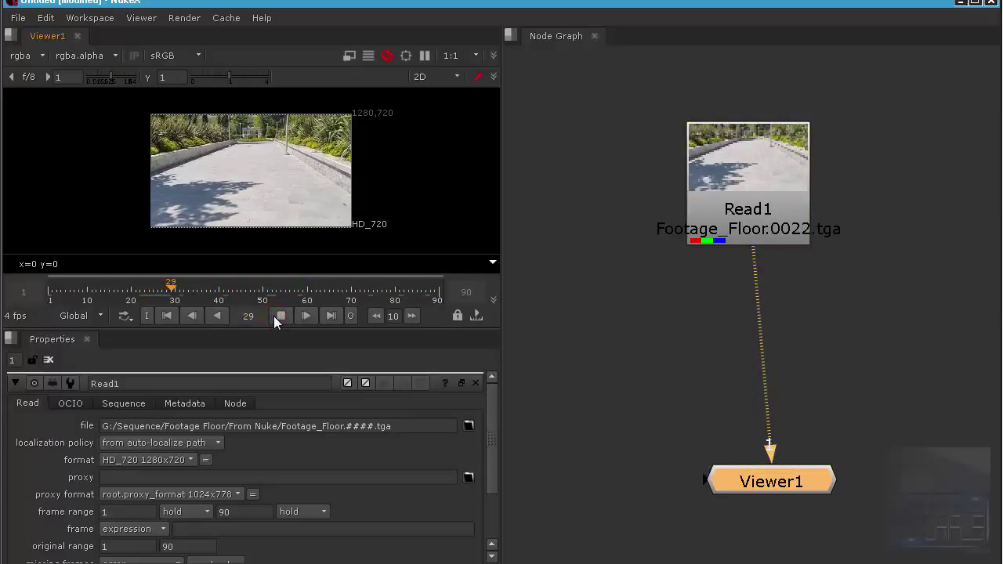
{"action": "left_click", "coordinate": [273, 316]}
- Rearrange the node graph by raising the footage Read node and moving the Viewer node well below it
{"action": "left_click", "coordinate": [754, 214]}
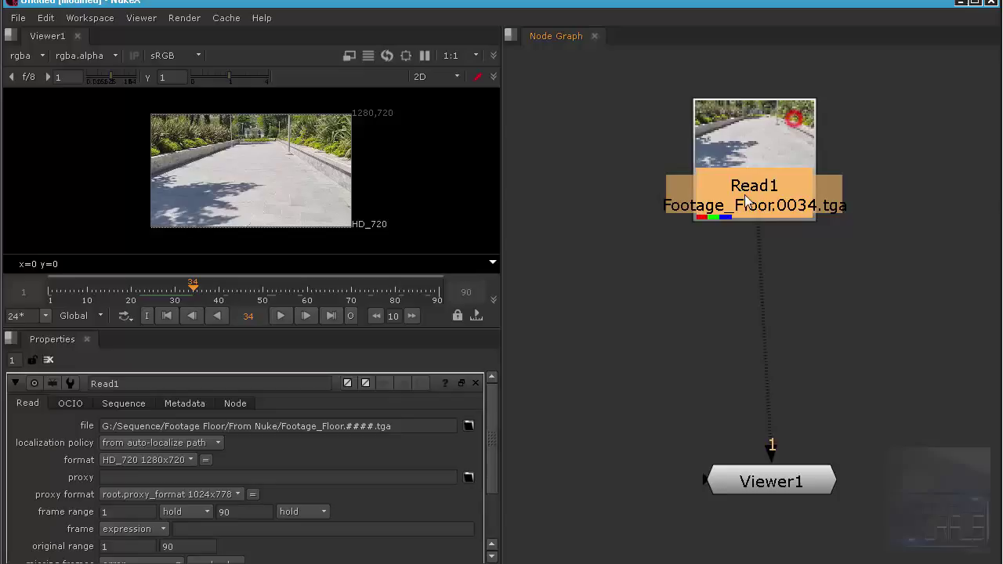
{"action": "left_click_drag", "start_coordinate": [751, 194], "coordinate": [766, 119]}
{"action": "scroll", "coordinate": [856, 227], "scroll_direction": "down", "scroll_amount": 8}
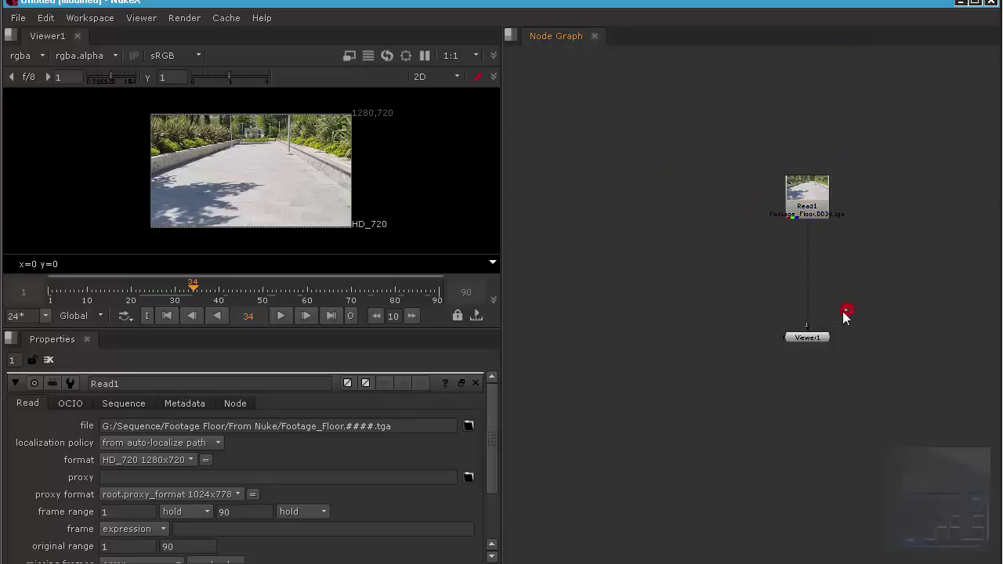
{"action": "scroll", "coordinate": [815, 208], "scroll_direction": "down", "scroll_amount": 1}
{"action": "middle_click_drag", "start_coordinate": [821, 301], "coordinate": [806, 238]}
{"action": "scroll", "coordinate": [805, 238], "scroll_direction": "up", "scroll_amount": 2}
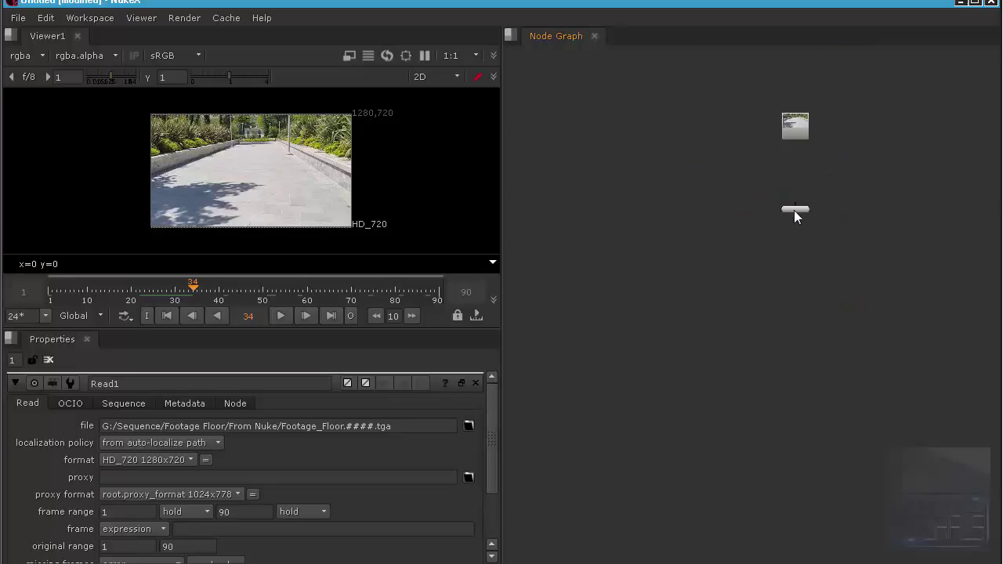
{"action": "left_click_drag", "start_coordinate": [794, 210], "coordinate": [720, 314]}
- Add a CameraTracker node connected to the footage Read node
{"action": "left_click", "coordinate": [754, 224]}
{"action": "scroll", "coordinate": [793, 116], "scroll_direction": "up", "scroll_amount": 6}
{"action": "middle_click_drag", "start_coordinate": [830, 267], "coordinate": [741, 184]}
{"action": "scroll", "coordinate": [671, 210], "scroll_direction": "down", "scroll_amount": 2}
{"action": "left_click", "coordinate": [742, 188]}
{"action": "key", "text": "Tab"}
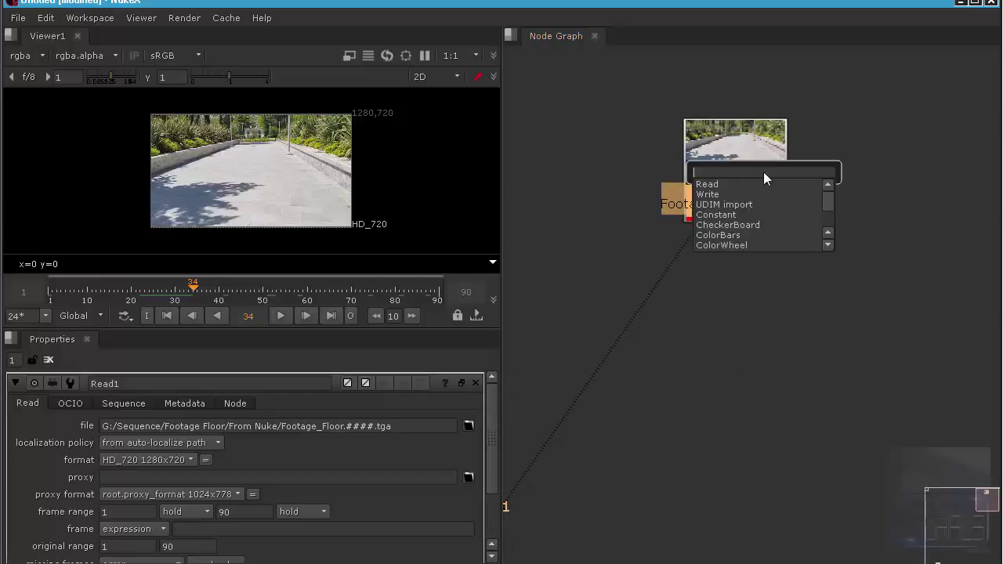
{"action": "type", "text": "camer"}
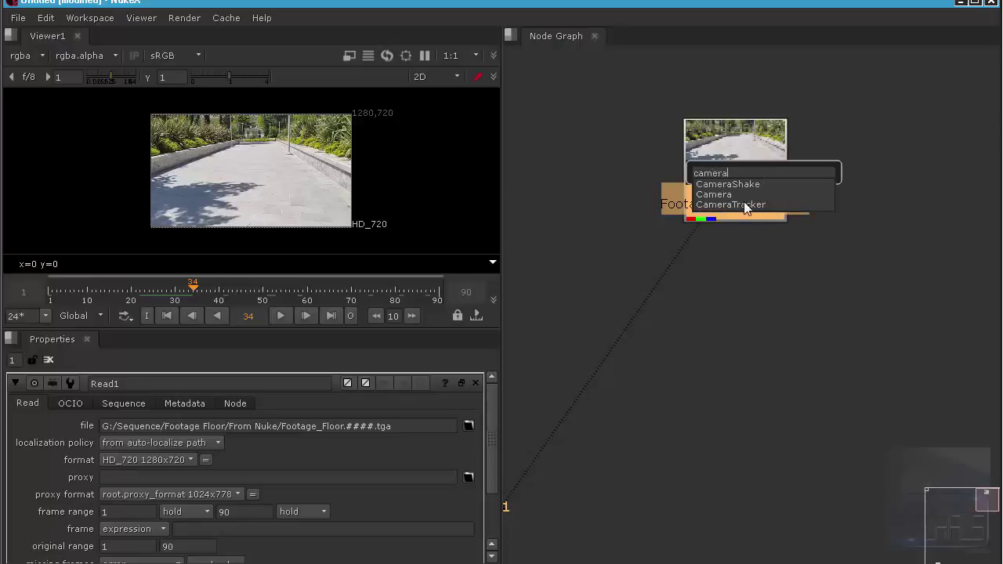
{"action": "type", "text": "acker"}
{"action": "left_click", "coordinate": [743, 203]}
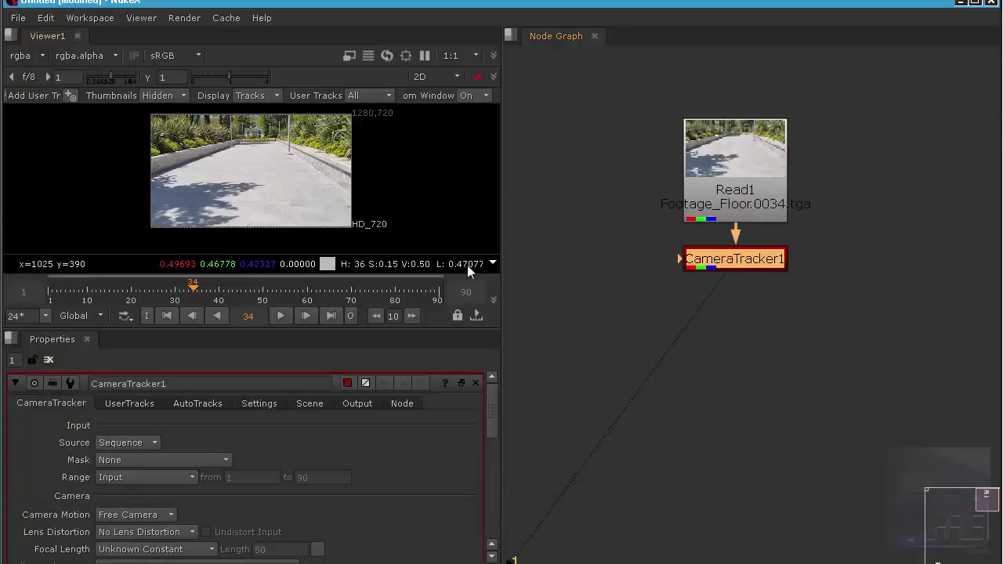
- Review the CameraTracker settings and check the footage at several frames up to frame 75
{"action": "scroll", "coordinate": [420, 444], "scroll_direction": "down", "scroll_amount": 5}
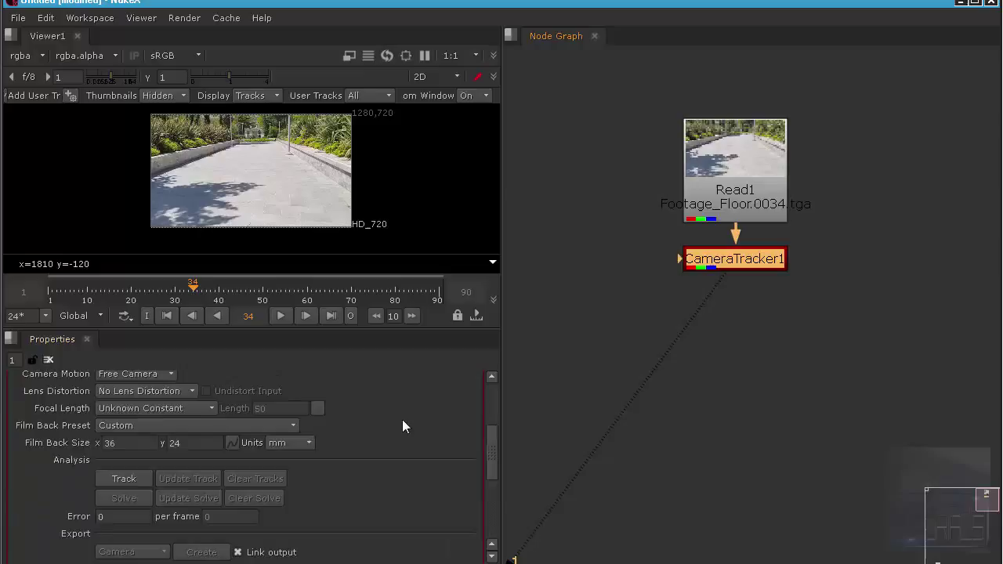
{"action": "scroll", "coordinate": [401, 419], "scroll_direction": "down", "scroll_amount": 5}
{"action": "scroll", "coordinate": [401, 419], "scroll_direction": "up", "scroll_amount": 5}
{"action": "scroll", "coordinate": [267, 185], "scroll_direction": "up", "scroll_amount": 2}
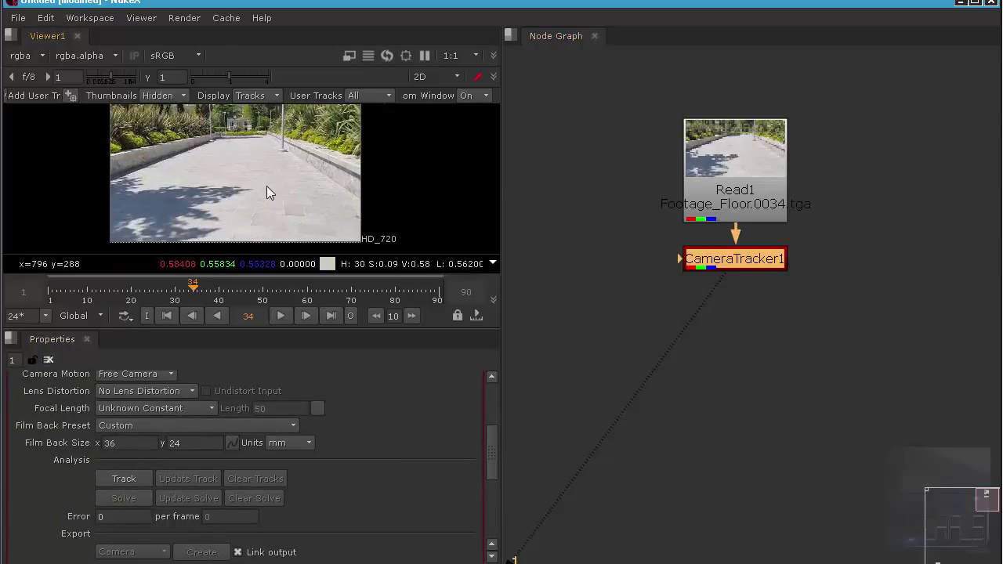
{"action": "left_click", "coordinate": [294, 288]}
{"action": "left_click", "coordinate": [359, 288]}
{"action": "left_click", "coordinate": [375, 290]}
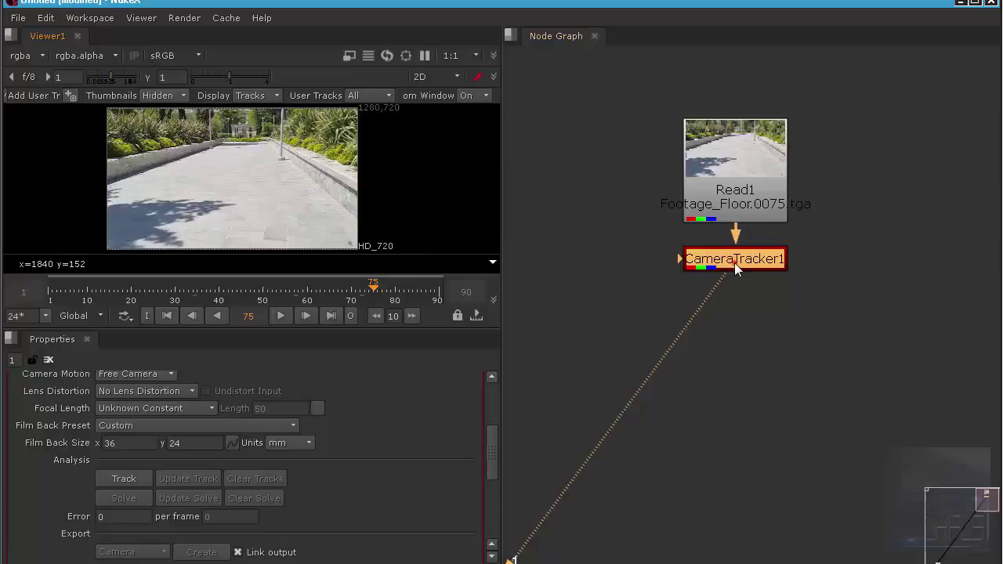
- Space the CameraTracker node further below the Read node and track features through the whole footage sequence
{"action": "left_click_drag", "start_coordinate": [736, 269], "coordinate": [736, 339]}
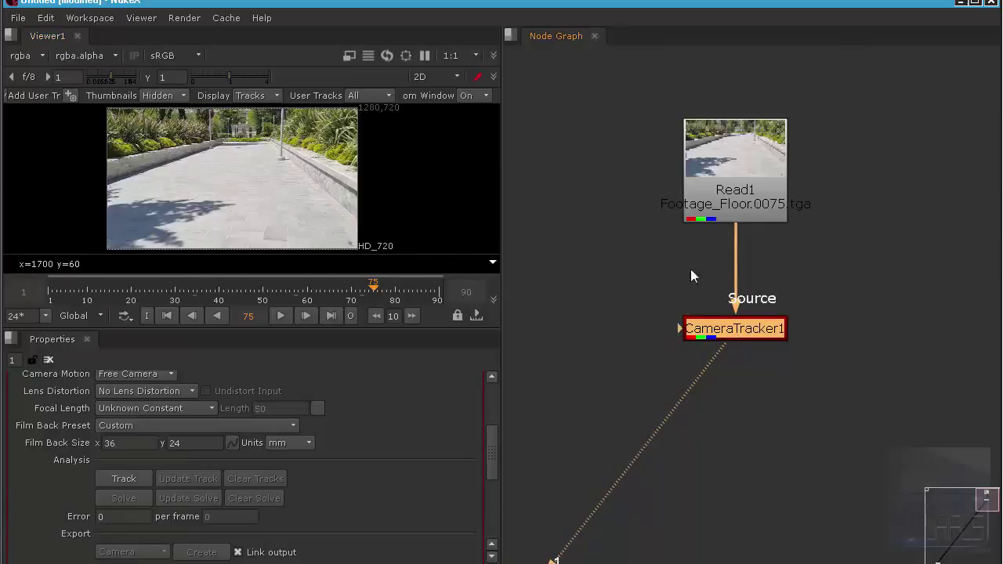
{"action": "middle_click_drag", "start_coordinate": [691, 269], "coordinate": [745, 173]}
{"action": "left_click", "coordinate": [123, 478]}
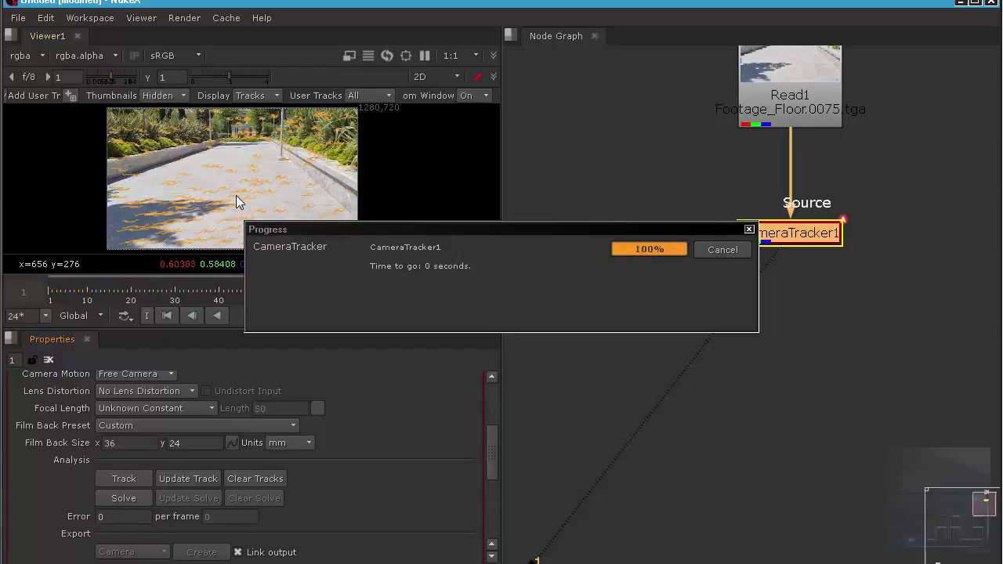
{"action": "left_click", "coordinate": [795, 327]}
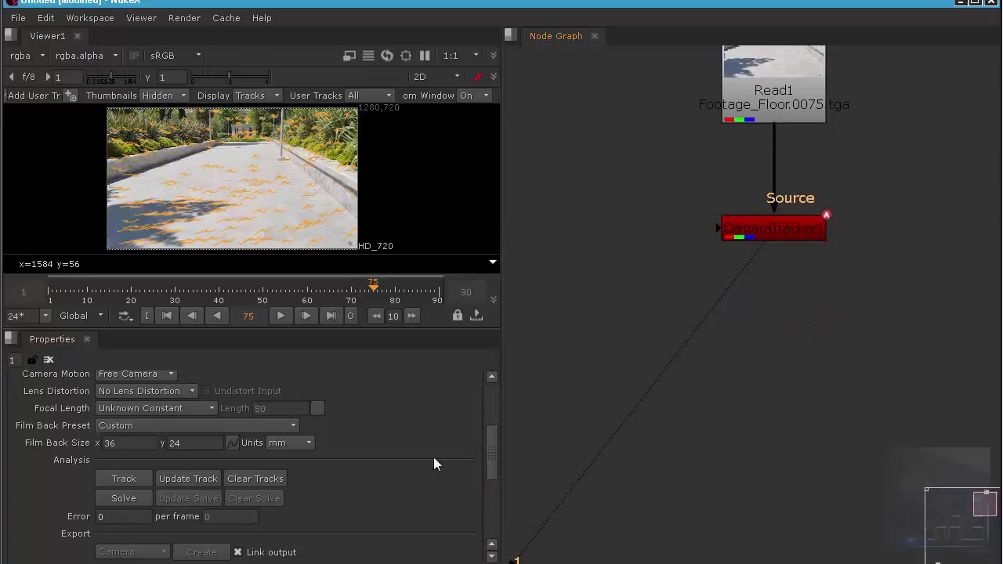
- Solve the camera from the tracked features
{"action": "scroll", "coordinate": [433, 456], "scroll_direction": "down", "scroll_amount": 3}
{"action": "middle_click_drag", "start_coordinate": [835, 263], "coordinate": [736, 429]}
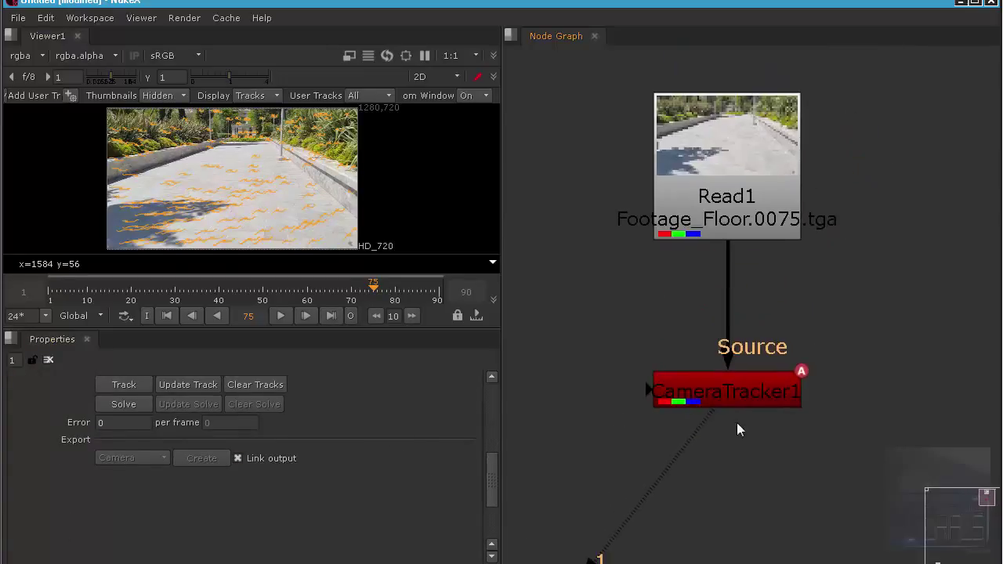
{"action": "left_click", "coordinate": [375, 459]}
{"action": "left_click", "coordinate": [118, 410]}
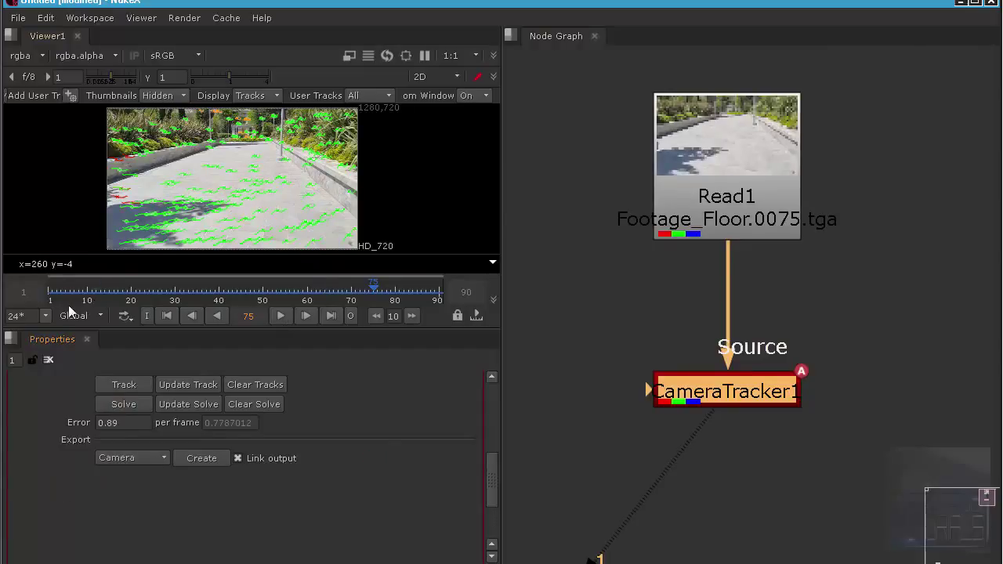
- Tighten the AutoTracks thresholds to a Max Error of 1.7 and a Max Track Error of 1.1
{"action": "left_click_drag", "start_coordinate": [77, 288], "coordinate": [373, 289]}
{"action": "scroll", "coordinate": [387, 433], "scroll_direction": "up", "scroll_amount": 10}
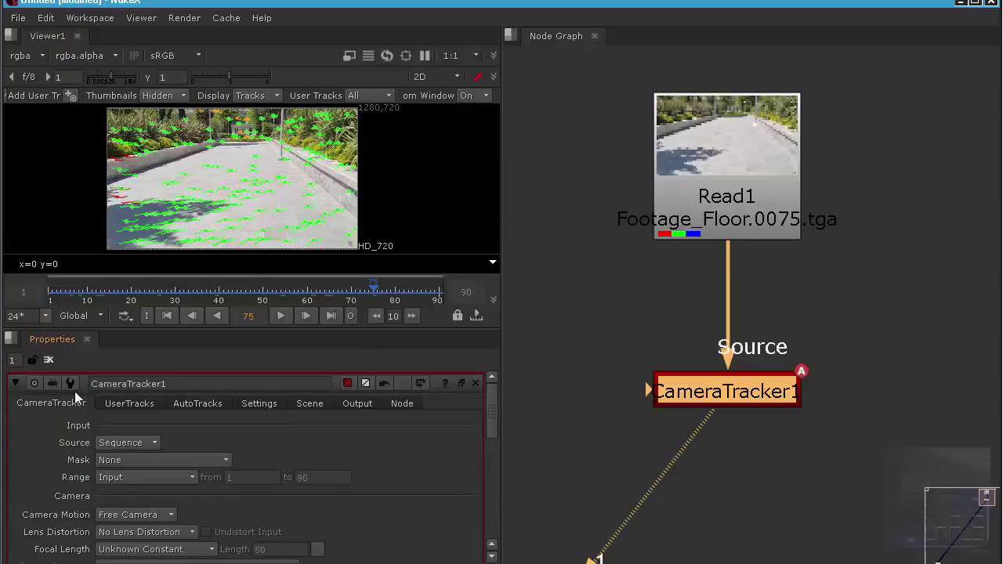
{"action": "left_click", "coordinate": [208, 404]}
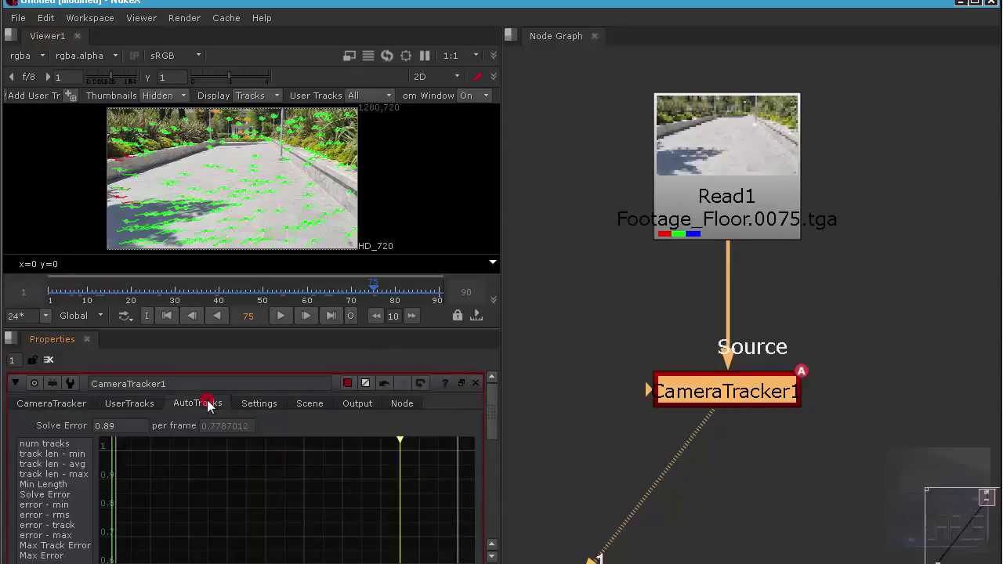
{"action": "scroll", "coordinate": [180, 496], "scroll_direction": "down", "scroll_amount": 5}
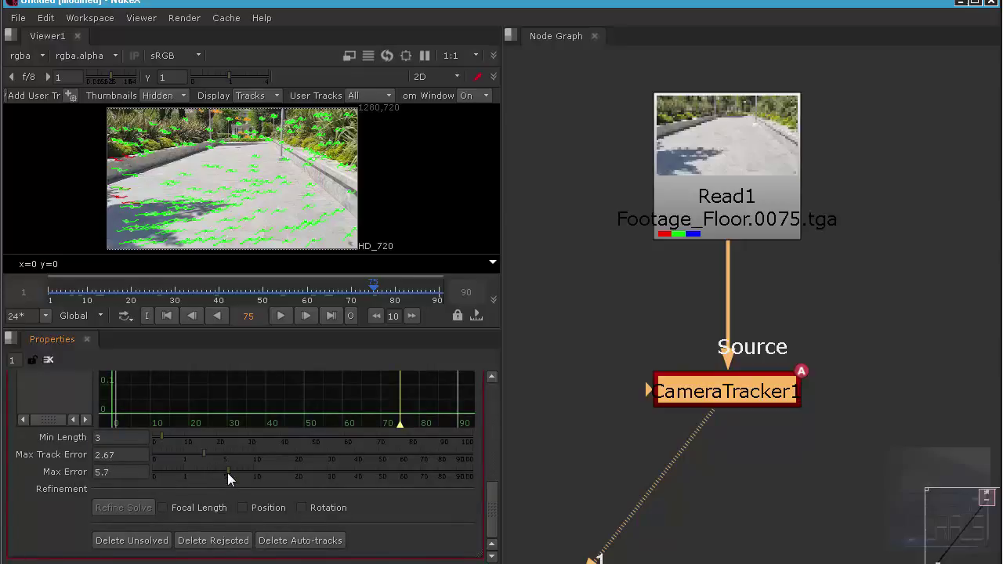
{"action": "left_click_drag", "start_coordinate": [228, 473], "coordinate": [193, 477]}
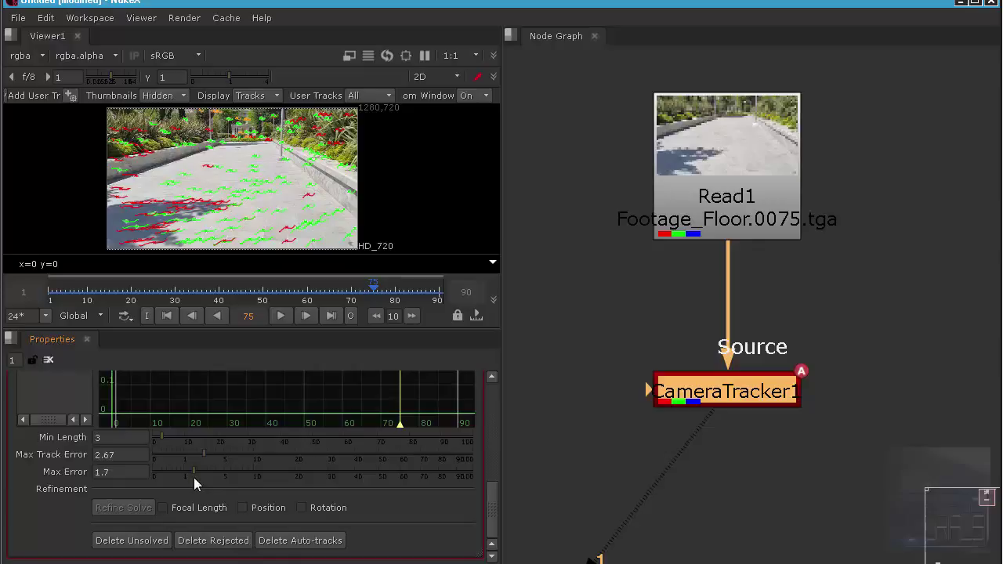
{"action": "mouse_move", "coordinate": [188, 455]}
{"action": "left_mouse_down"}
{"action": "mouse_move", "coordinate": [177, 457]}
{"action": "mouse_move", "coordinate": [186, 456]}
{"action": "left_mouse_up"}
- Delete the rejected and the unsolved tracks from the CameraTracker, confirming each deletion
{"action": "left_click", "coordinate": [242, 507]}
{"action": "left_click", "coordinate": [116, 468]}
{"action": "left_click", "coordinate": [122, 455]}
{"action": "left_click", "coordinate": [201, 544]}
{"action": "left_click", "coordinate": [457, 305]}
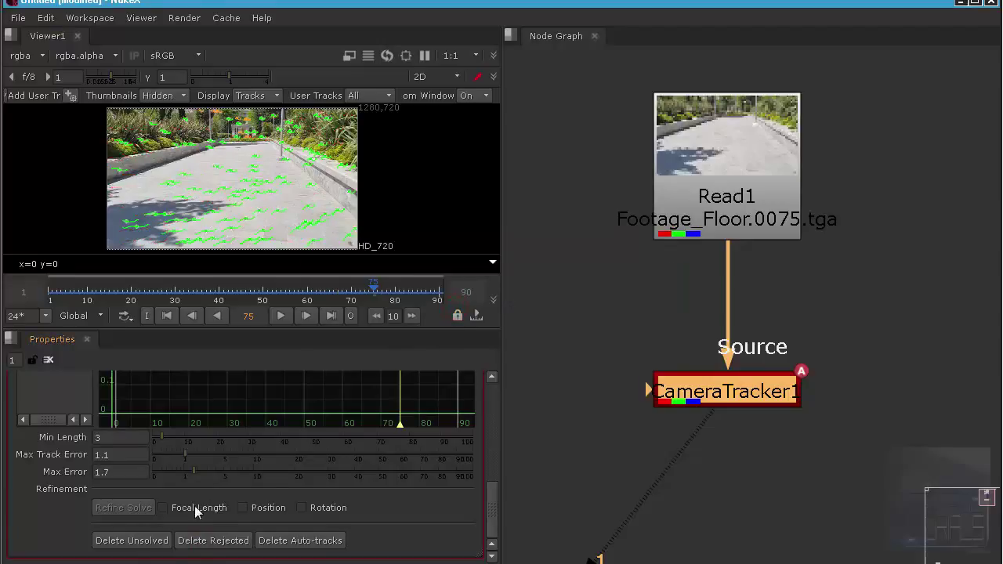
{"action": "left_click", "coordinate": [138, 547]}
{"action": "left_click", "coordinate": [466, 308]}
- Update the camera solve using the remaining tracks
{"action": "scroll", "coordinate": [54, 447], "scroll_direction": "up", "scroll_amount": 10}
{"action": "left_click", "coordinate": [33, 402]}
{"action": "scroll", "coordinate": [53, 473], "scroll_direction": "down", "scroll_amount": 3}
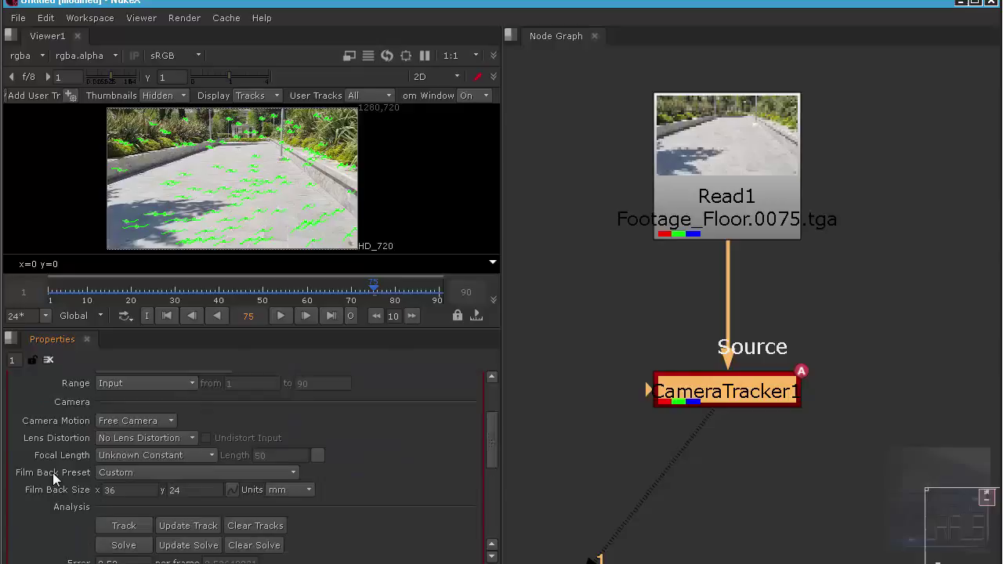
{"action": "left_click", "coordinate": [172, 496]}
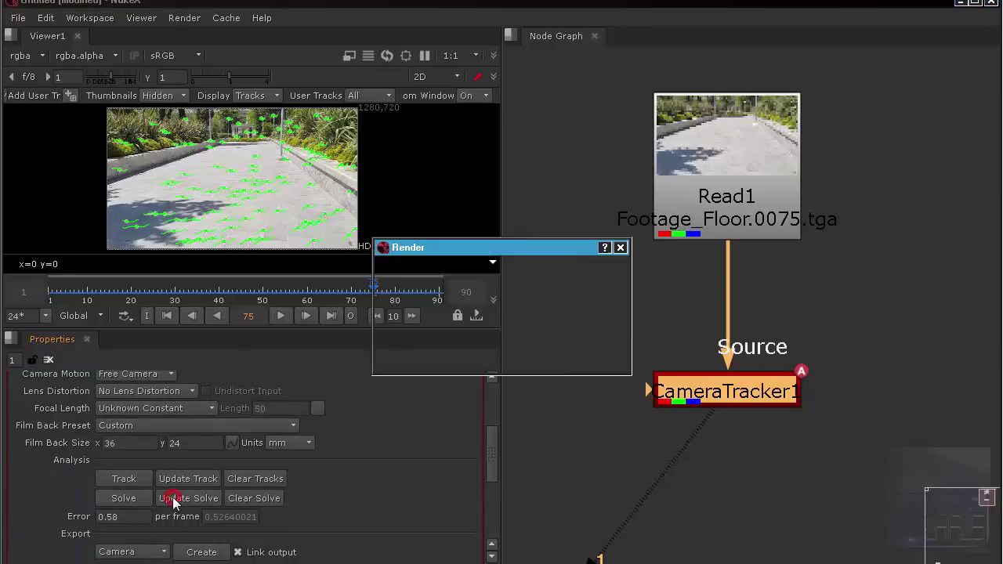
{"action": "left_click", "coordinate": [486, 347]}
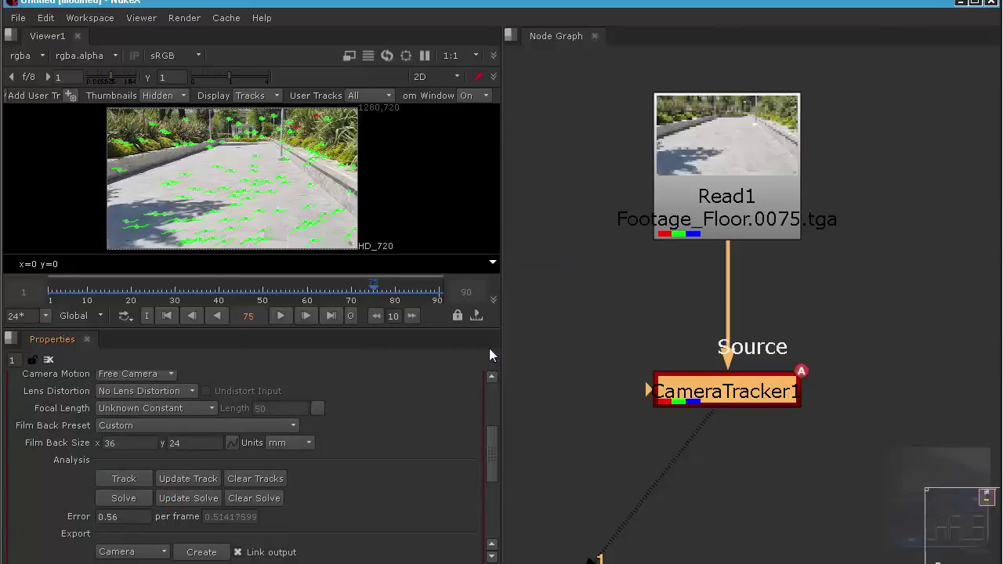
- Export the solved camera track as a linked Scene+ node setup
{"action": "scroll", "coordinate": [879, 210], "scroll_direction": "down", "scroll_amount": 3}
{"action": "left_click", "coordinate": [777, 297]}
{"action": "middle_click_drag", "start_coordinate": [839, 405], "coordinate": [795, 284]}
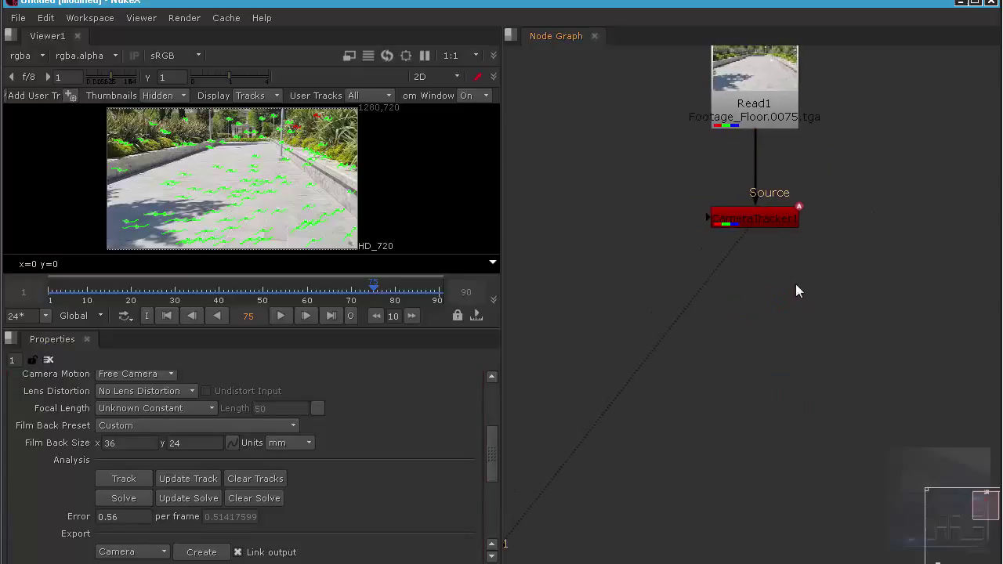
{"action": "left_click", "coordinate": [779, 220]}
{"action": "scroll", "coordinate": [392, 427], "scroll_direction": "up", "scroll_amount": 5}
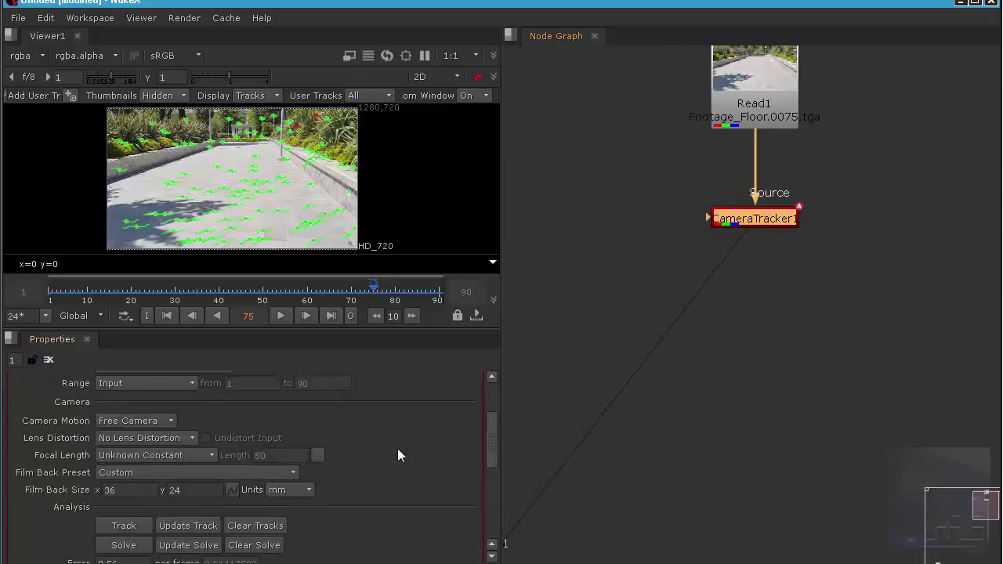
{"action": "scroll", "coordinate": [408, 520], "scroll_direction": "down", "scroll_amount": 8}
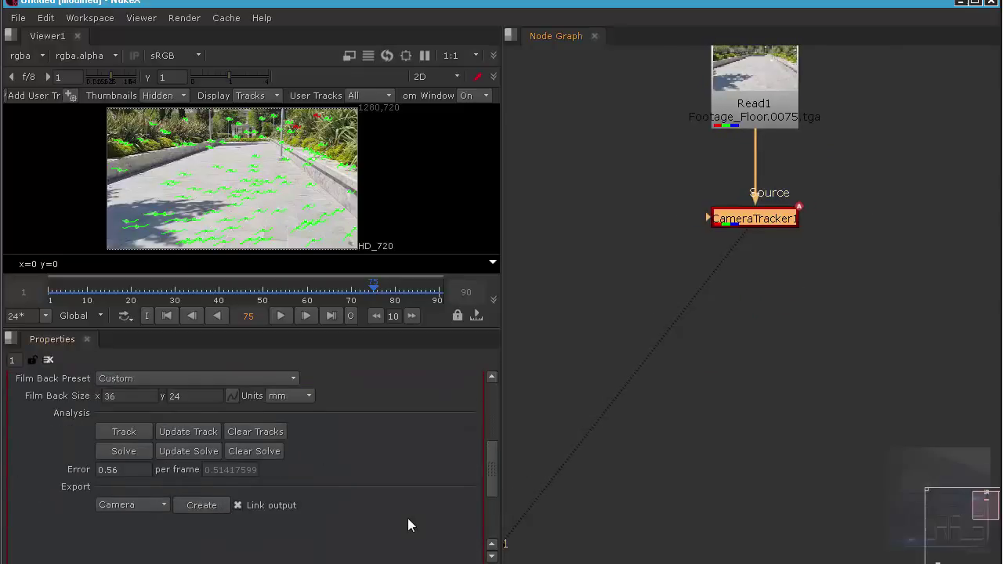
{"action": "left_click", "coordinate": [147, 503]}
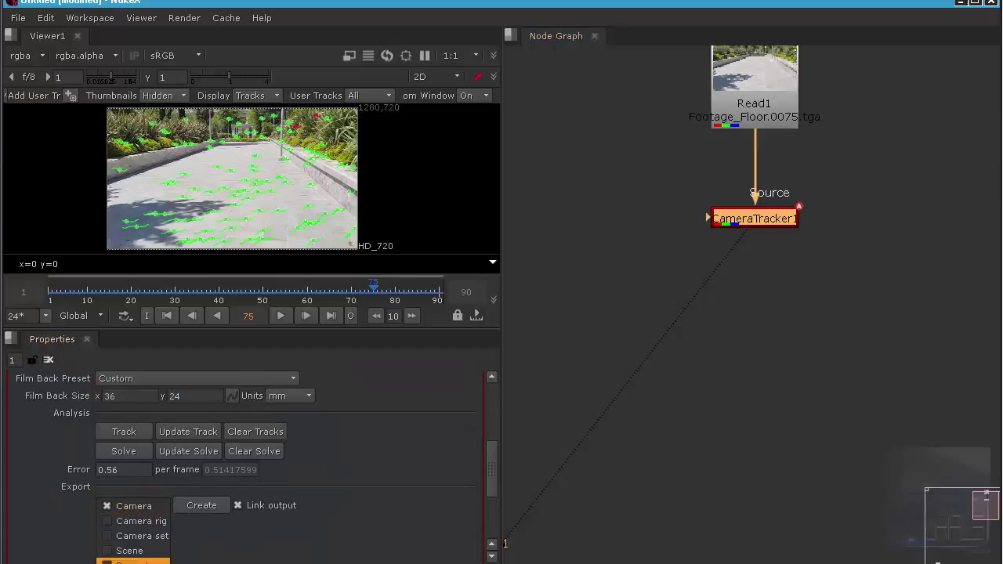
{"action": "left_click", "coordinate": [116, 562]}
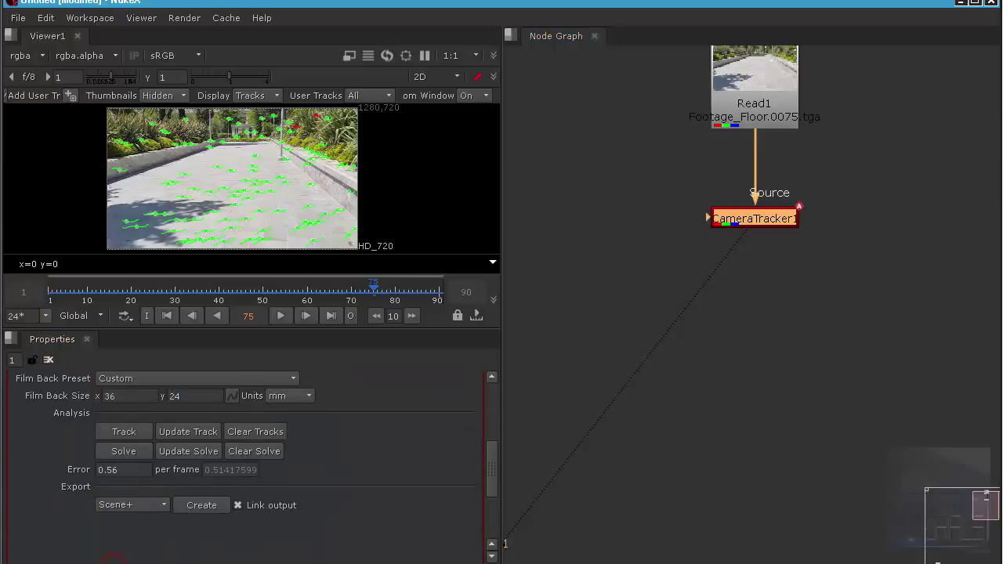
{"action": "left_click", "coordinate": [202, 505]}
{"action": "scroll", "coordinate": [695, 306], "scroll_direction": "down", "scroll_amount": 4}
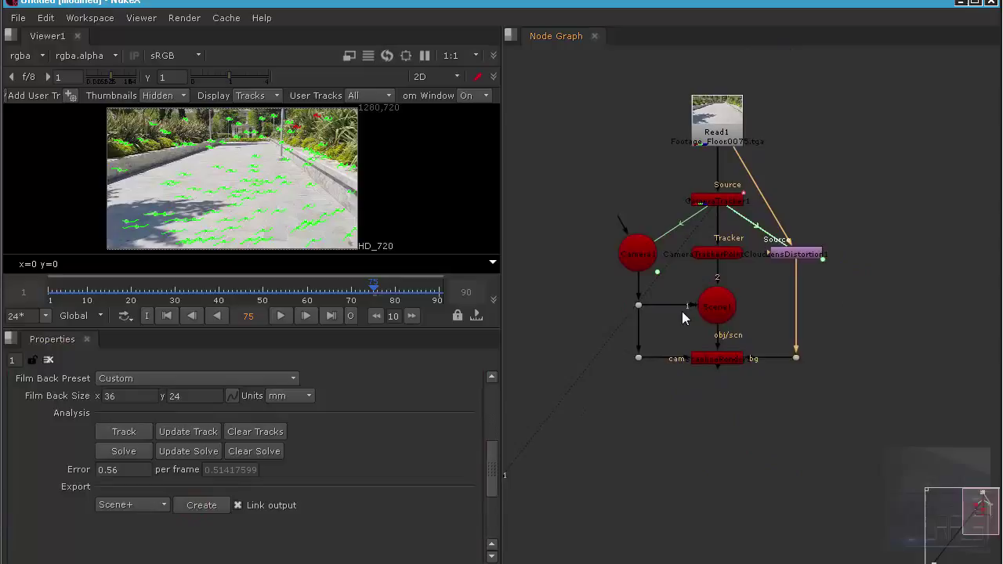
- Display the ScanlineRender output in the viewer and inspect the rendered points over the footage
{"action": "scroll", "coordinate": [717, 368], "scroll_direction": "up", "scroll_amount": 4}
{"action": "left_click", "coordinate": [716, 359]}
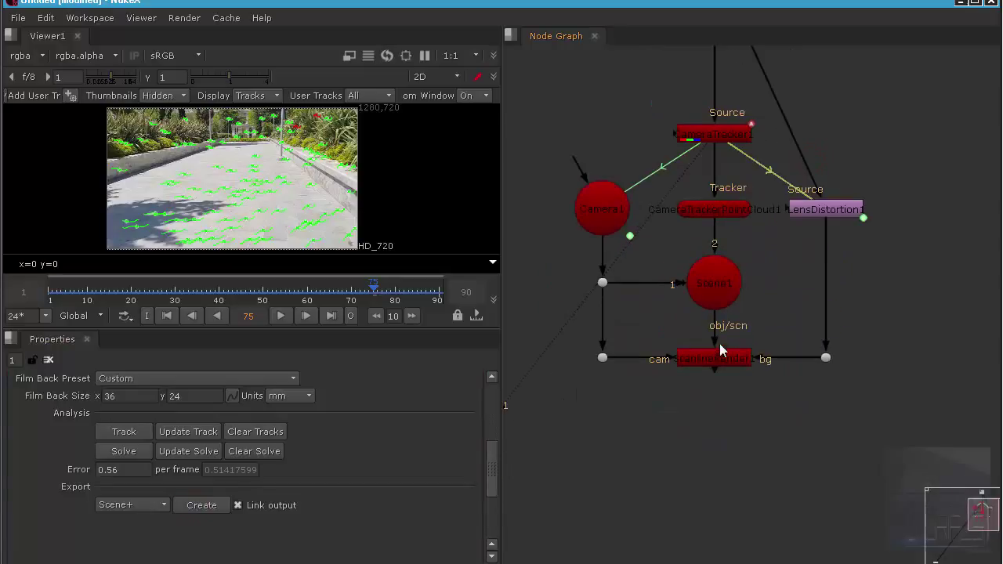
{"action": "key", "text": "1"}
{"action": "scroll", "coordinate": [230, 194], "scroll_direction": "up", "scroll_amount": 3}
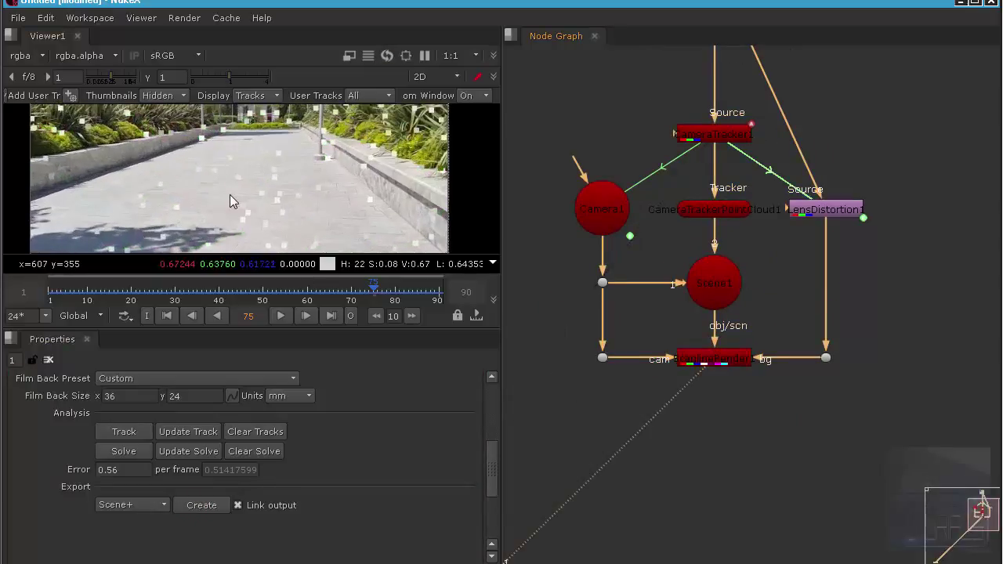
{"action": "scroll", "coordinate": [200, 192], "scroll_direction": "down", "scroll_amount": 3}
- Disable the CameraTrackerPointCloud node so its points are left out of the render
{"action": "left_click", "coordinate": [715, 210]}
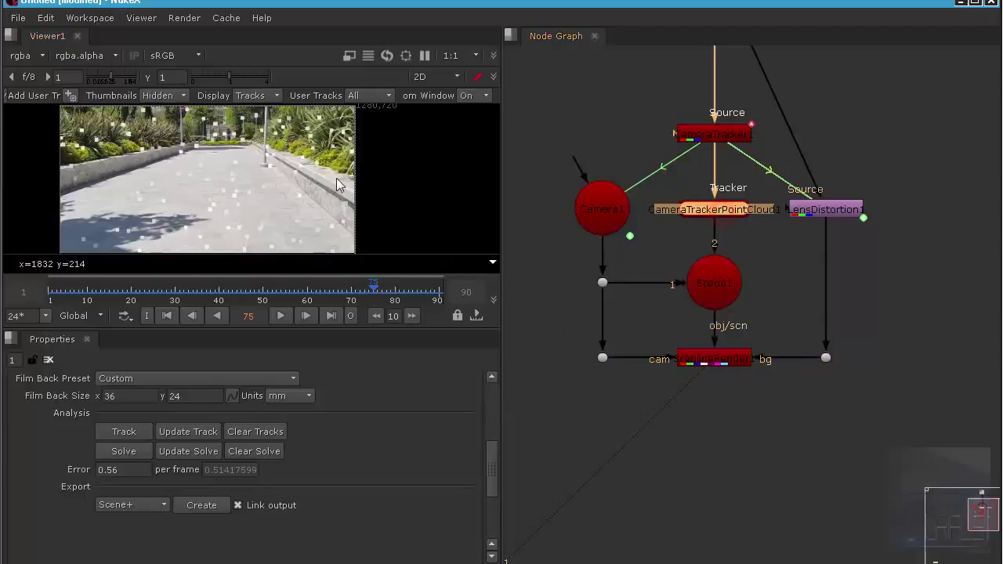
{"action": "key", "text": "d"}
{"action": "scroll", "coordinate": [190, 159], "scroll_direction": "down", "scroll_amount": 1}
{"action": "middle_click_drag", "start_coordinate": [190, 159], "coordinate": [229, 150]}
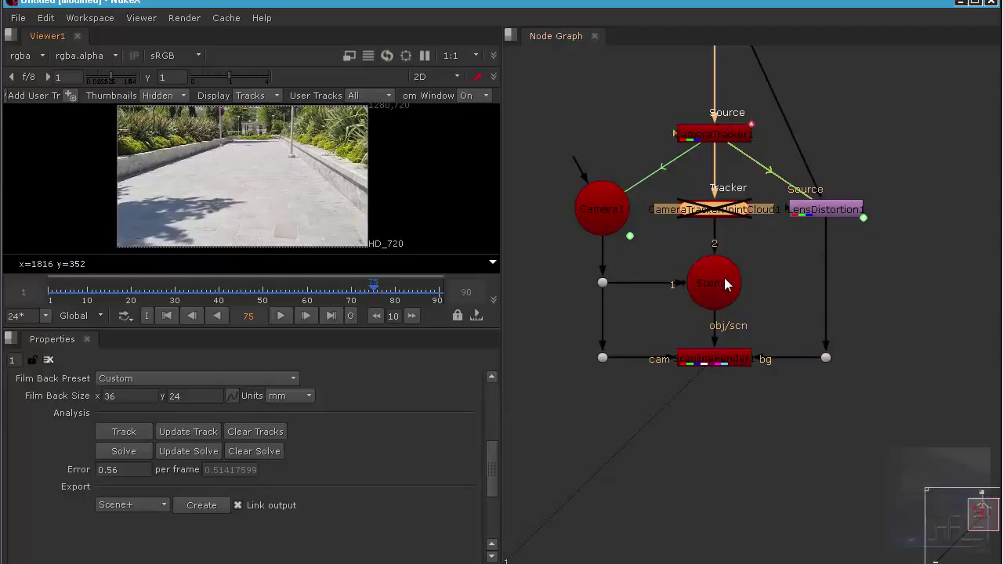
- View the CameraTracker node and examine its solved points against the grid in 3D
{"action": "left_click", "coordinate": [722, 137]}
{"action": "middle_click_drag", "start_coordinate": [723, 137], "coordinate": [723, 235]}
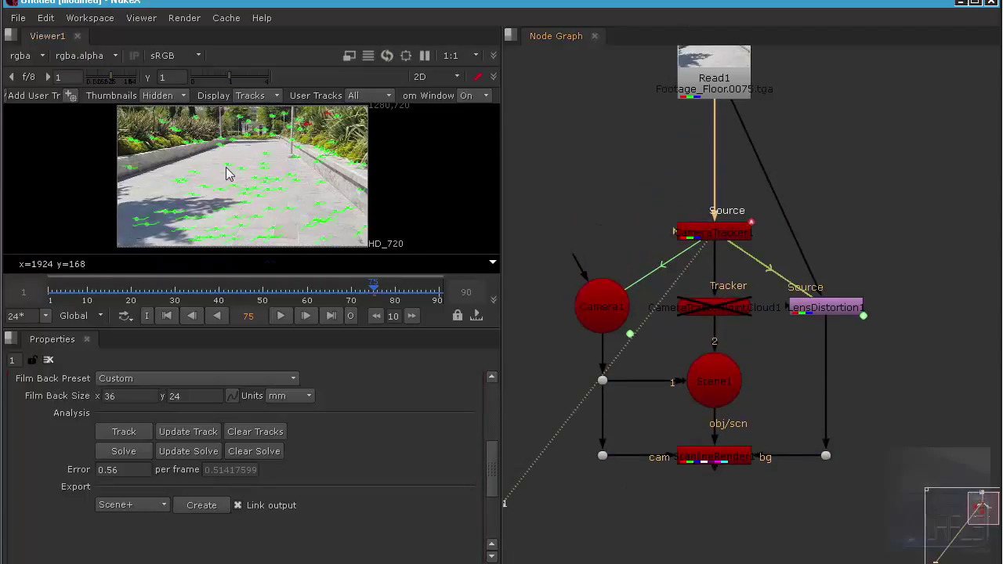
{"action": "key", "text": "f"}
{"action": "key", "text": "Tab"}
{"action": "left_click_drag", "start_coordinate": [225, 167], "coordinate": [474, 335], "text": "ctrl"}
{"action": "key", "text": "space"}
{"action": "left_click_drag", "start_coordinate": [510, 296], "coordinate": [504, 296], "text": "ctrl"}
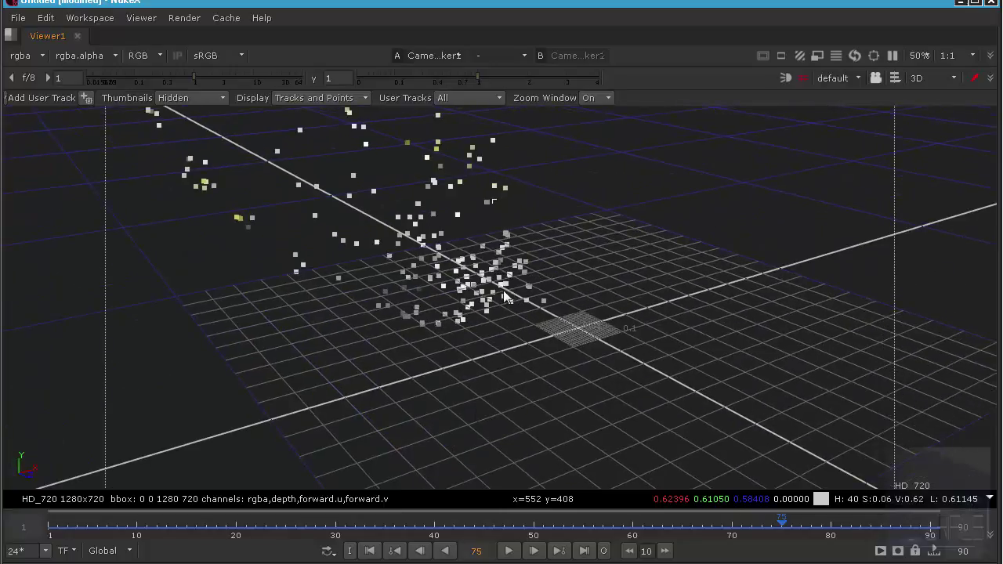
{"action": "key", "text": "space"}
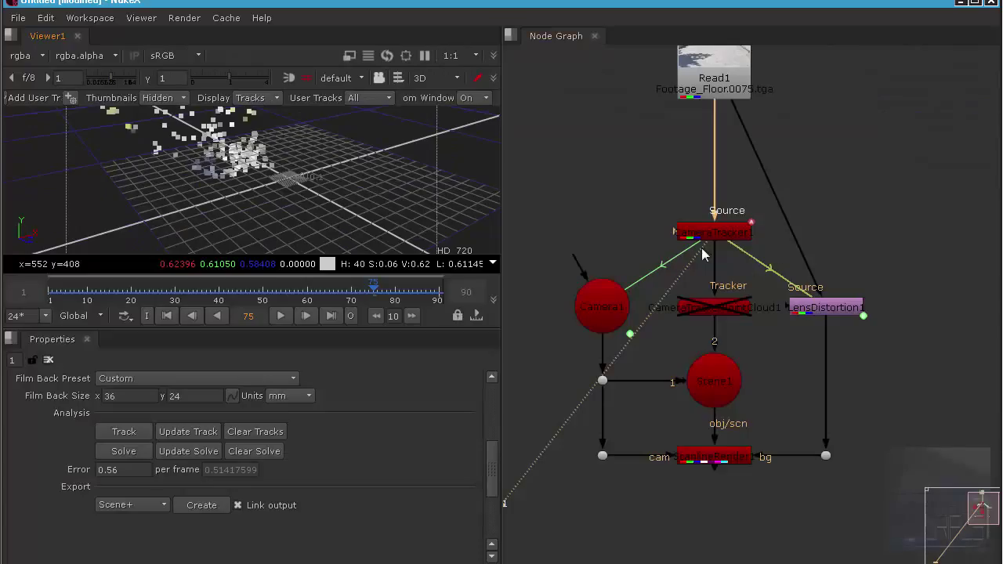
- Open the CameraTracker properties and show its tracks over the footage in an enlarged 2D viewer
{"action": "double_click", "coordinate": [709, 233]}
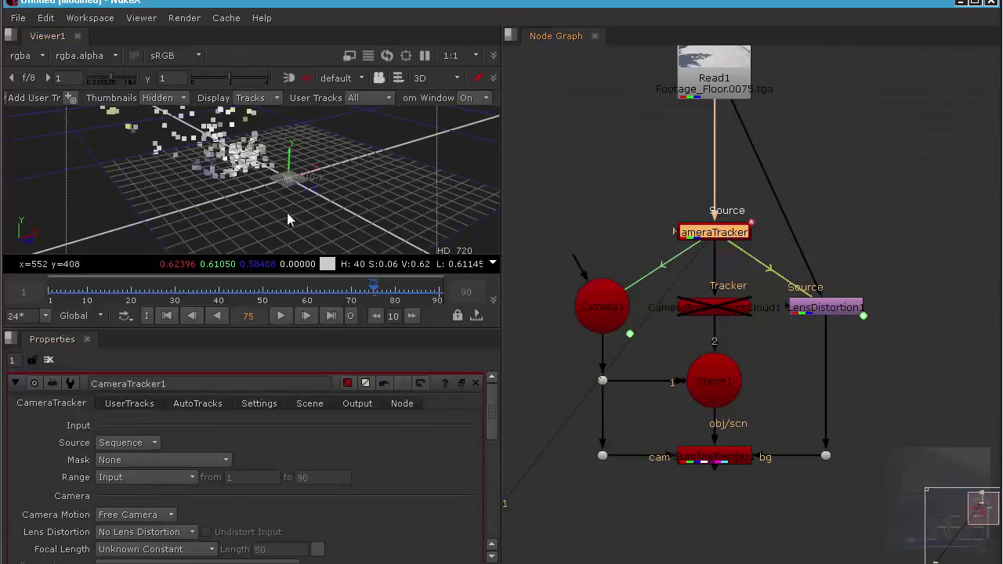
{"action": "key", "text": "Tab"}
{"action": "scroll", "coordinate": [250, 224], "scroll_direction": "up", "scroll_amount": 3}
{"action": "scroll", "coordinate": [259, 185], "scroll_direction": "up", "scroll_amount": 2}
{"action": "middle_click_drag", "start_coordinate": [247, 222], "coordinate": [217, 208]}
{"action": "scroll", "coordinate": [257, 185], "scroll_direction": "down", "scroll_amount": 2}
{"action": "scroll", "coordinate": [253, 181], "scroll_direction": "down", "scroll_amount": 1}
{"action": "scroll", "coordinate": [194, 218], "scroll_direction": "up", "scroll_amount": 2}
{"action": "key", "text": "space"}
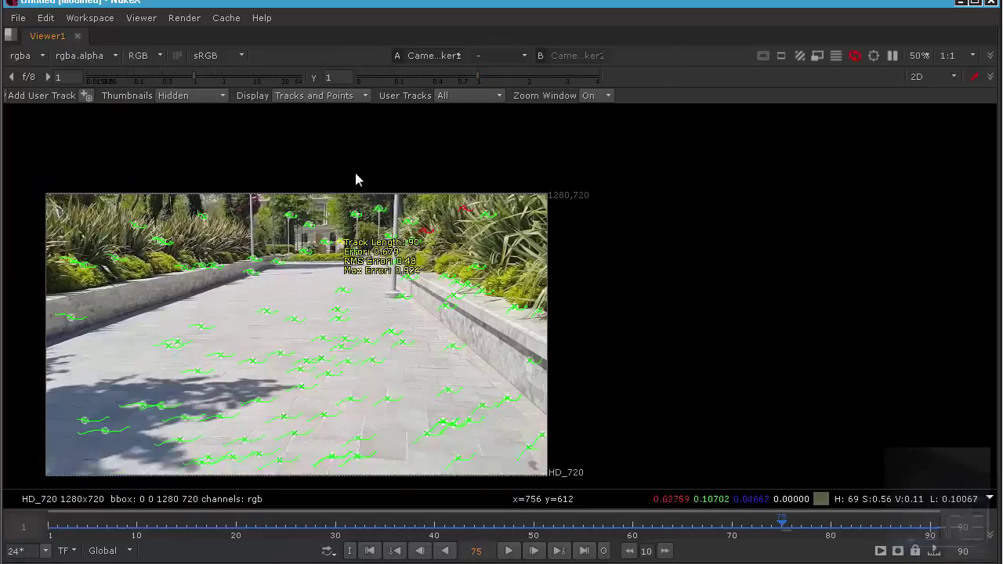
{"action": "middle_click_drag", "start_coordinate": [355, 172], "coordinate": [371, 156]}
{"action": "scroll", "coordinate": [286, 282], "scroll_direction": "up", "scroll_amount": 1}
{"action": "middle_click_drag", "start_coordinate": [287, 282], "coordinate": [406, 306]}
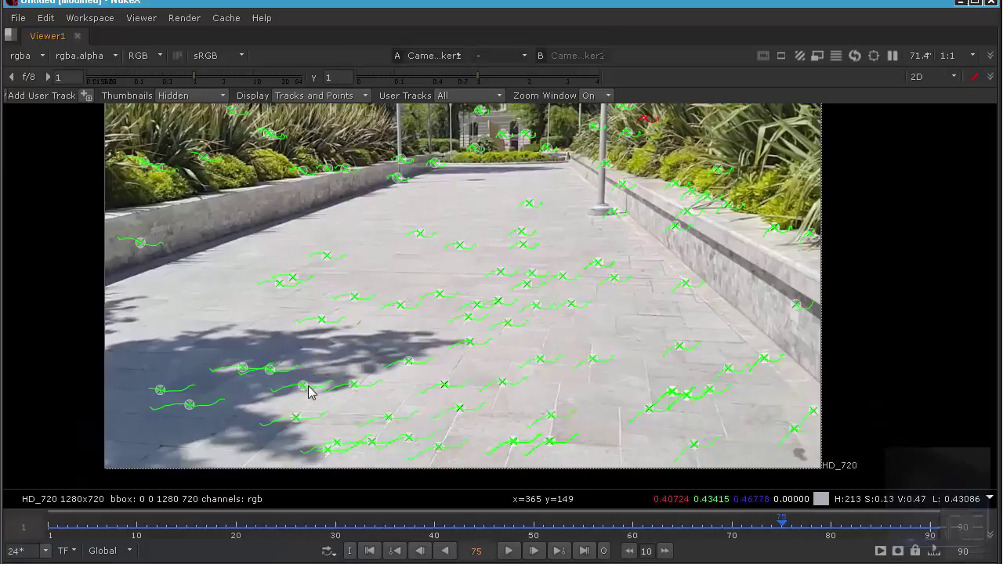
- Define the ground plane from three widely spaced floor tracks: one in the shadow, one mid-path and one near the lower right
{"action": "left_click", "coordinate": [306, 386]}
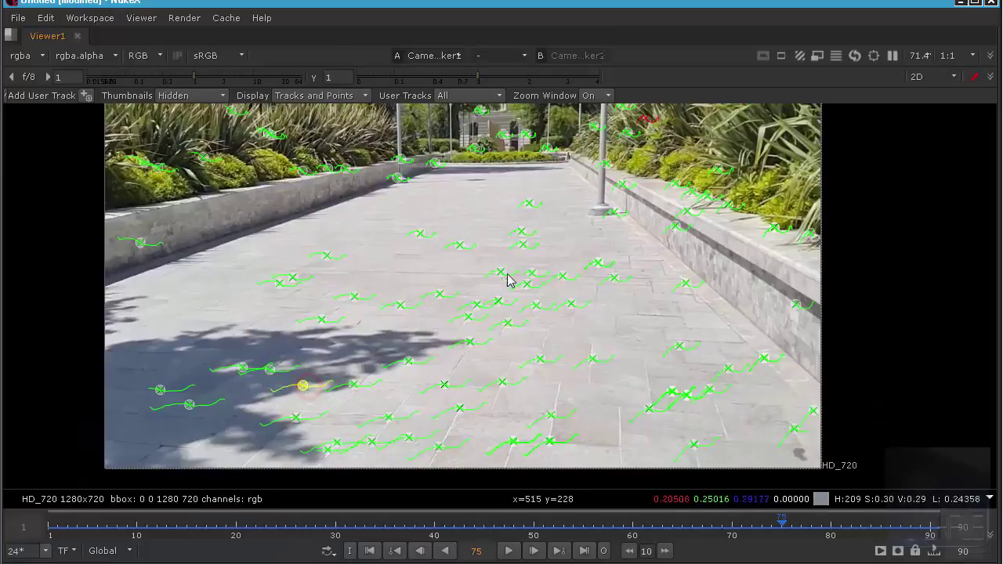
{"action": "left_click", "coordinate": [458, 248], "text": "shift"}
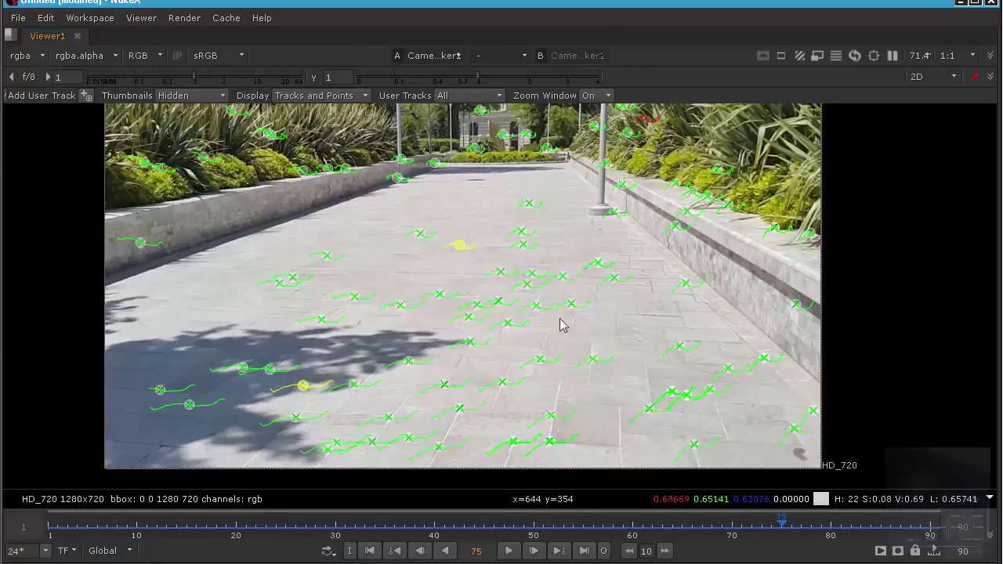
{"action": "left_click", "coordinate": [675, 394], "text": "shift"}
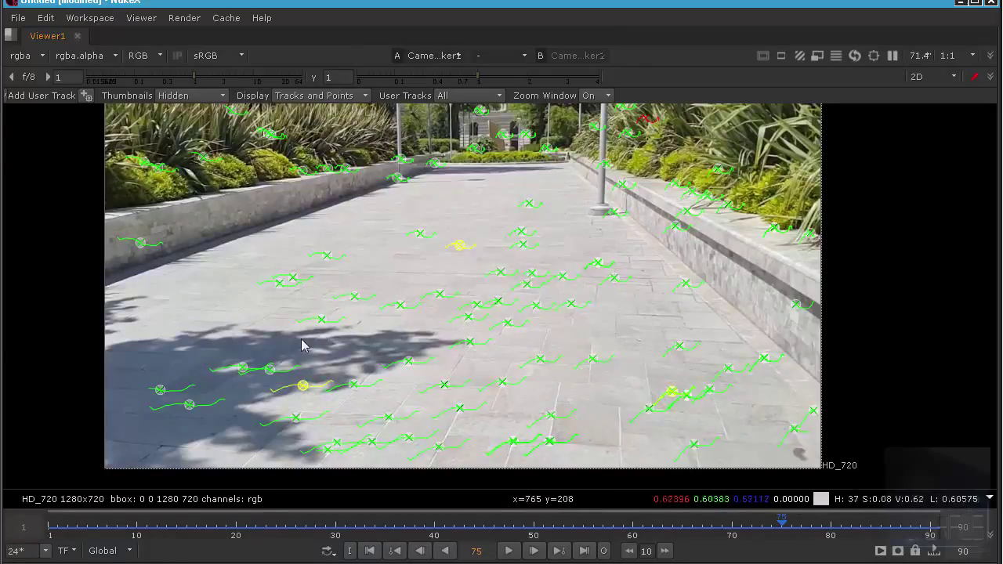
{"action": "right_click", "coordinate": [464, 247]}
{"action": "mouse_move", "coordinate": [493, 313]}
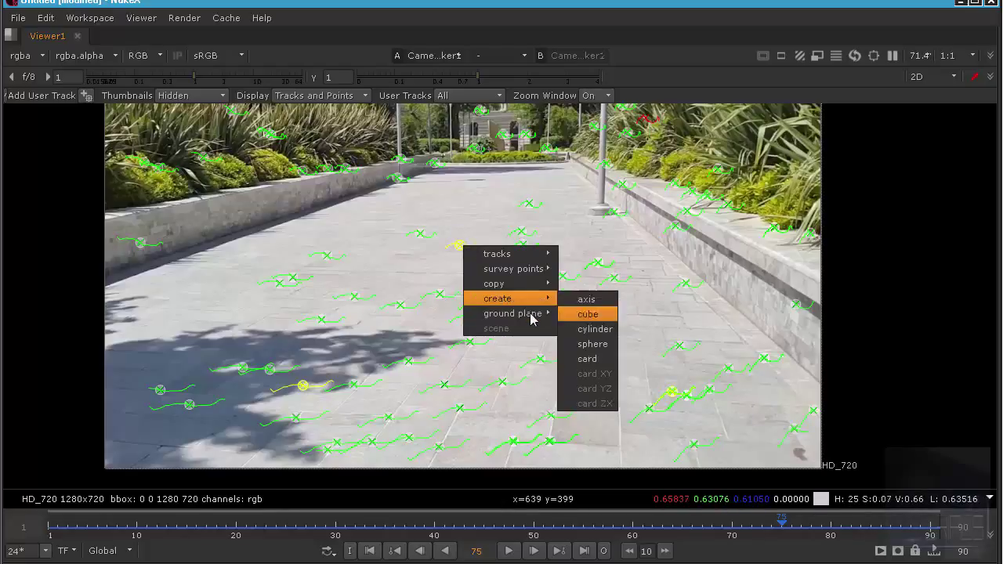
{"action": "mouse_move", "coordinate": [531, 317]}
{"action": "left_click", "coordinate": [591, 314]}
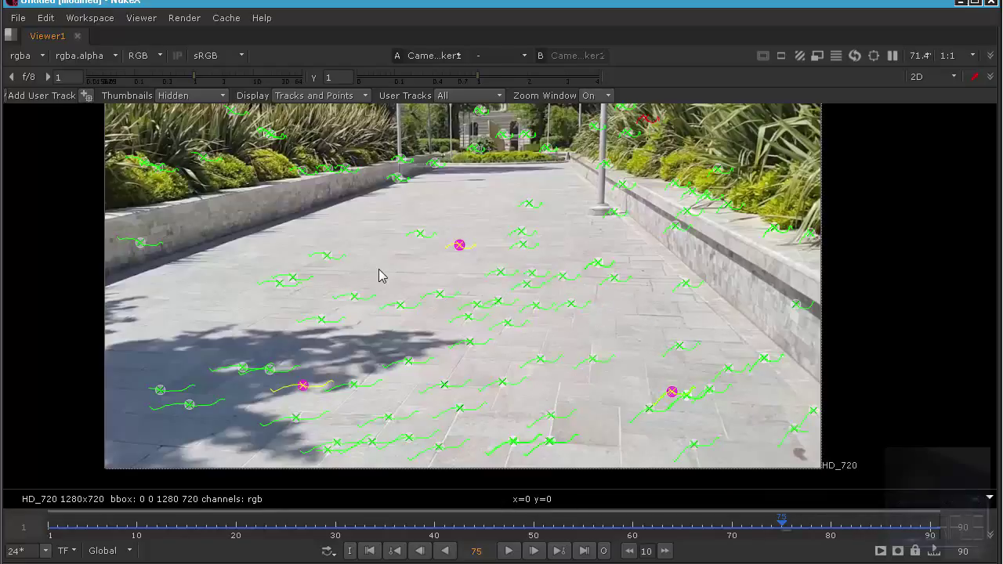
- Check in 3D how the floor points align with the grid, and return to the 2D view
{"action": "key", "text": "space"}
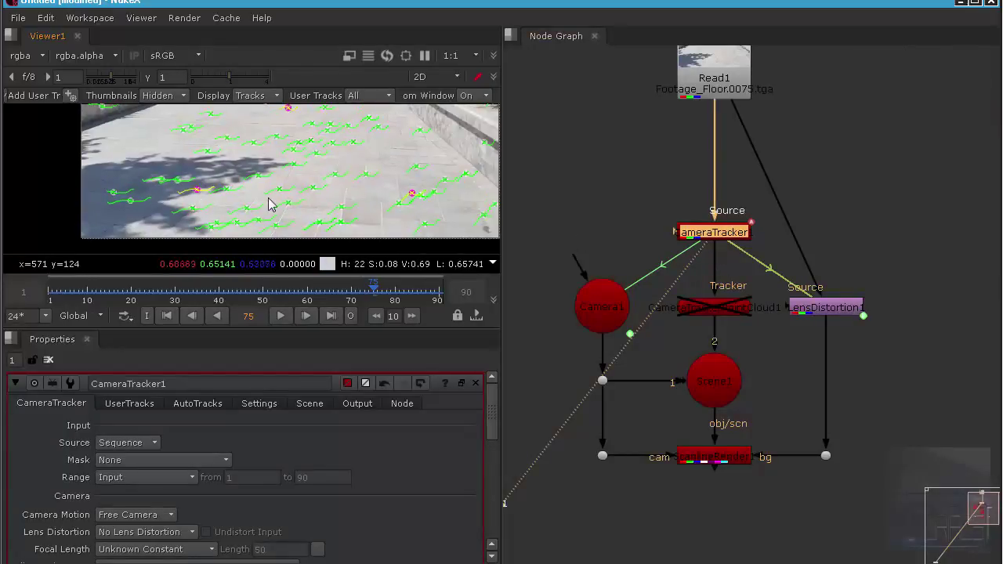
{"action": "key", "text": "Tab"}
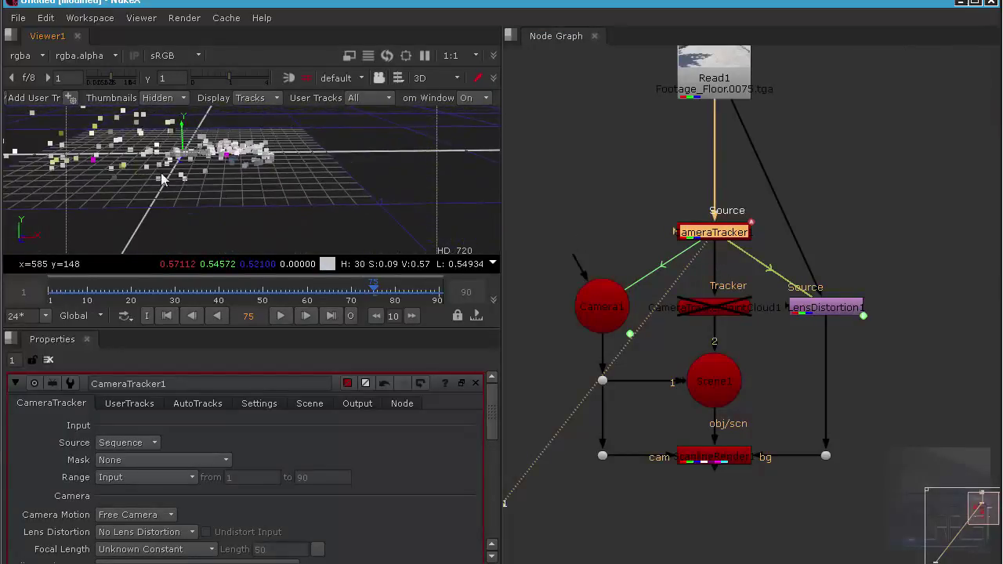
{"action": "left_click_drag", "start_coordinate": [161, 173], "coordinate": [319, 173], "text": "ctrl"}
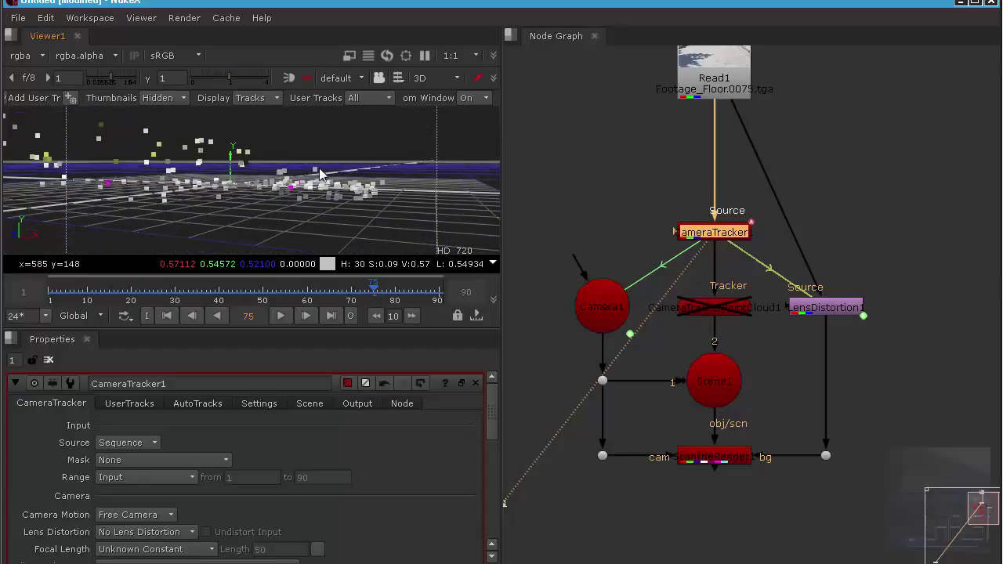
{"action": "key", "text": "space"}
{"action": "key", "text": "space"}
{"action": "key", "text": "Tab"}
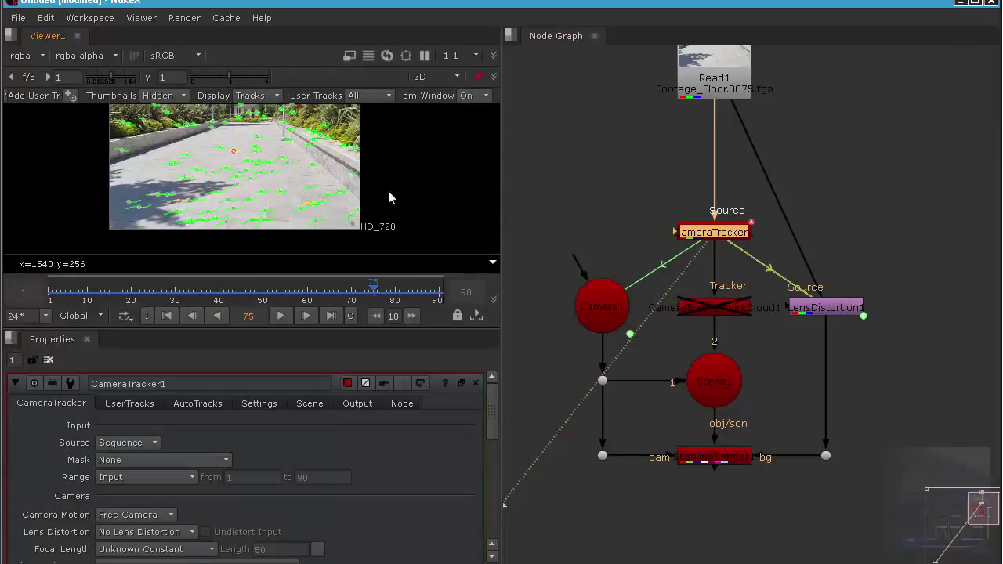
- Create a card ZX from two neighbouring tracks on the left part of the floor
{"action": "middle_click_drag", "start_coordinate": [615, 207], "coordinate": [689, 188]}
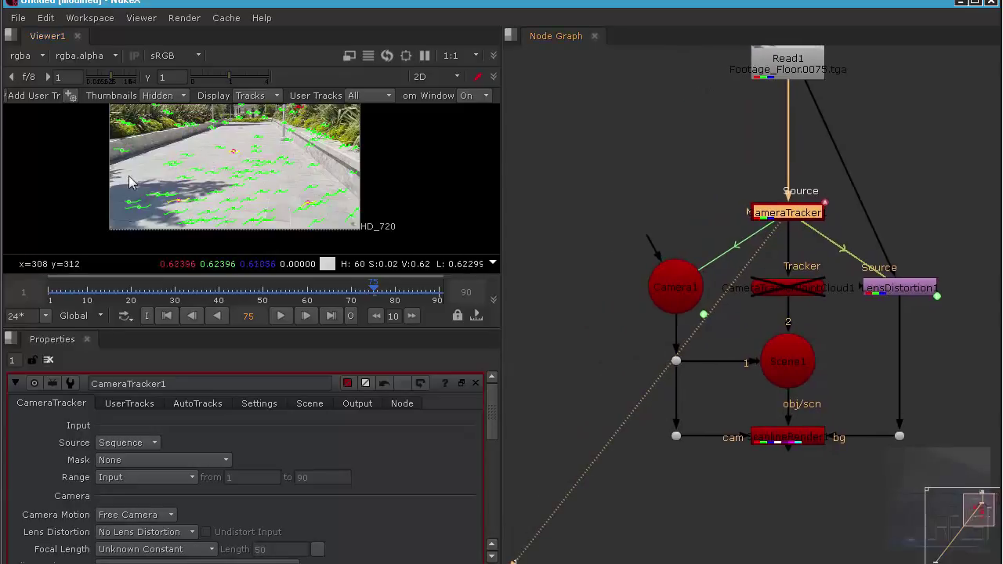
{"action": "scroll", "coordinate": [148, 168], "scroll_direction": "up", "scroll_amount": 5}
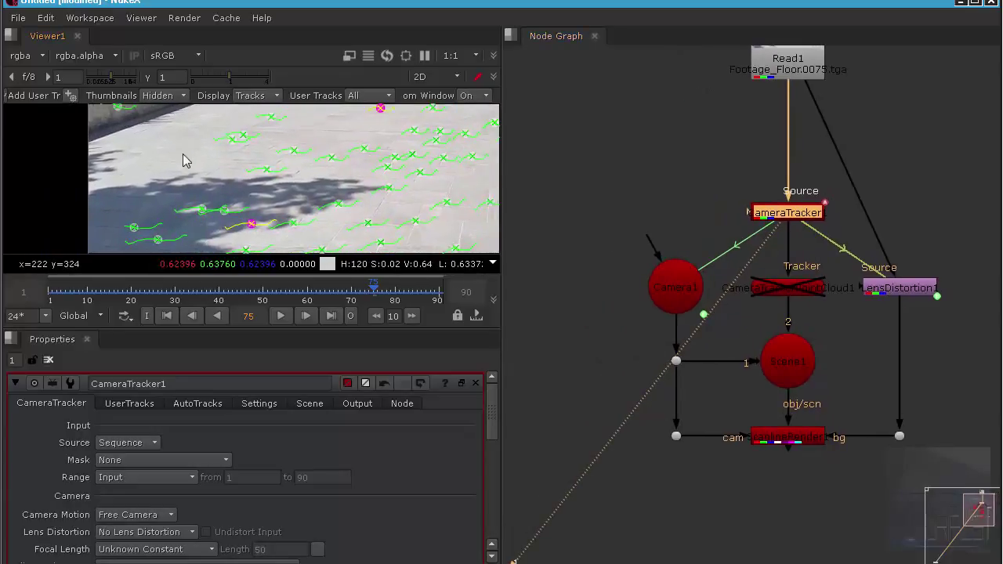
{"action": "middle_click_drag", "start_coordinate": [182, 154], "coordinate": [141, 217]}
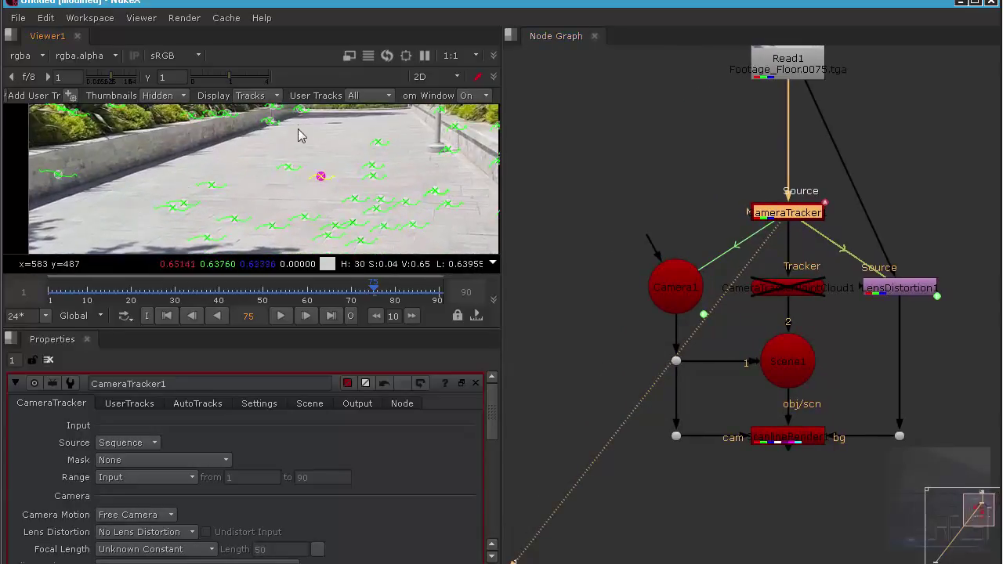
{"action": "left_click", "coordinate": [174, 208]}
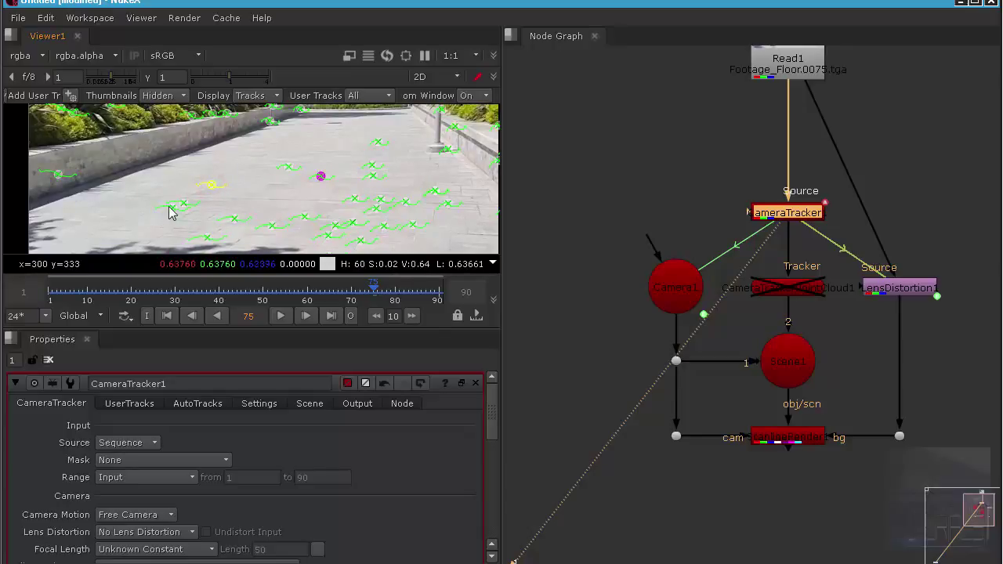
{"action": "left_click", "coordinate": [171, 209], "text": "shift"}
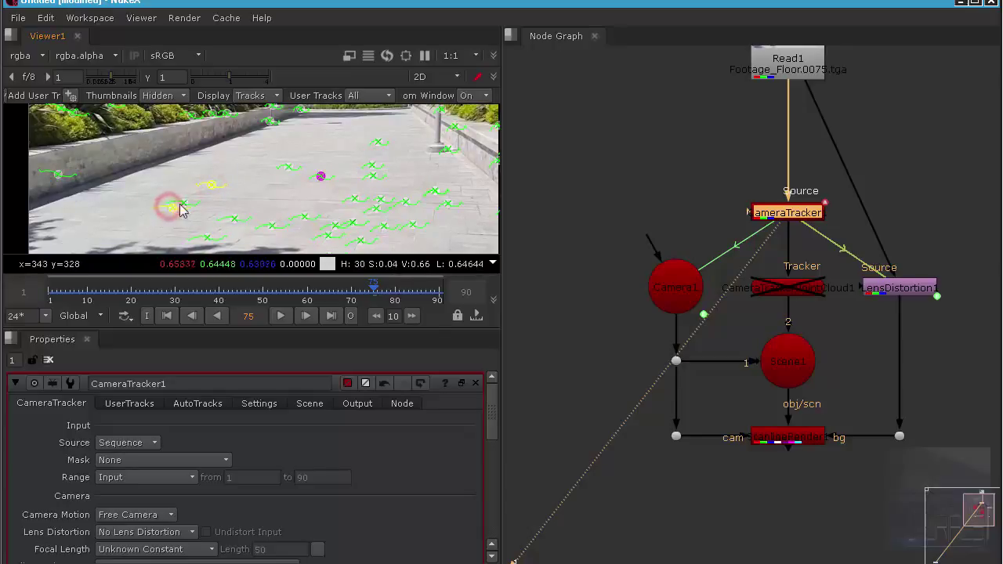
{"action": "right_click", "coordinate": [217, 185]}
{"action": "mouse_move", "coordinate": [255, 260]}
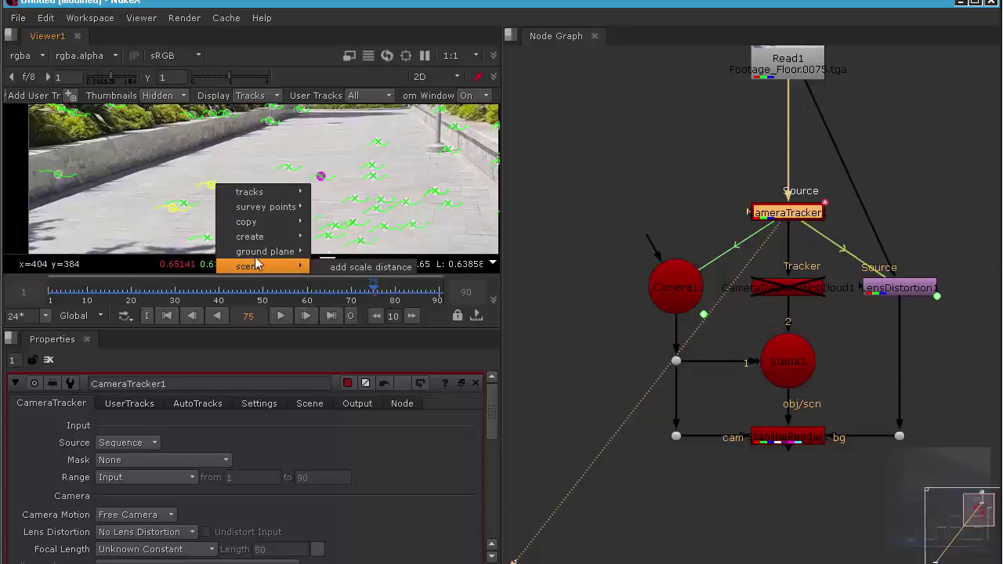
{"action": "mouse_move", "coordinate": [258, 243]}
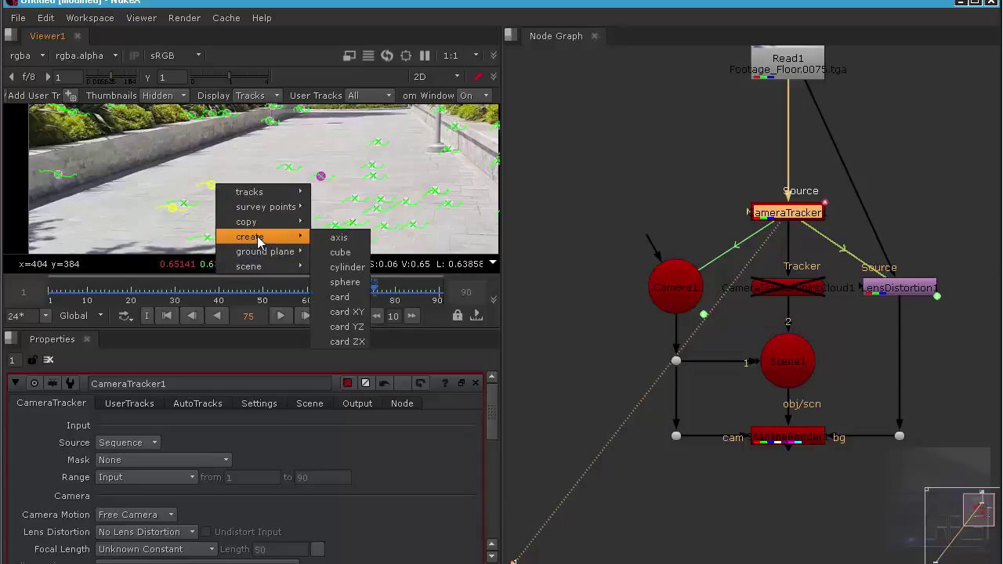
{"action": "left_click", "coordinate": [358, 343]}
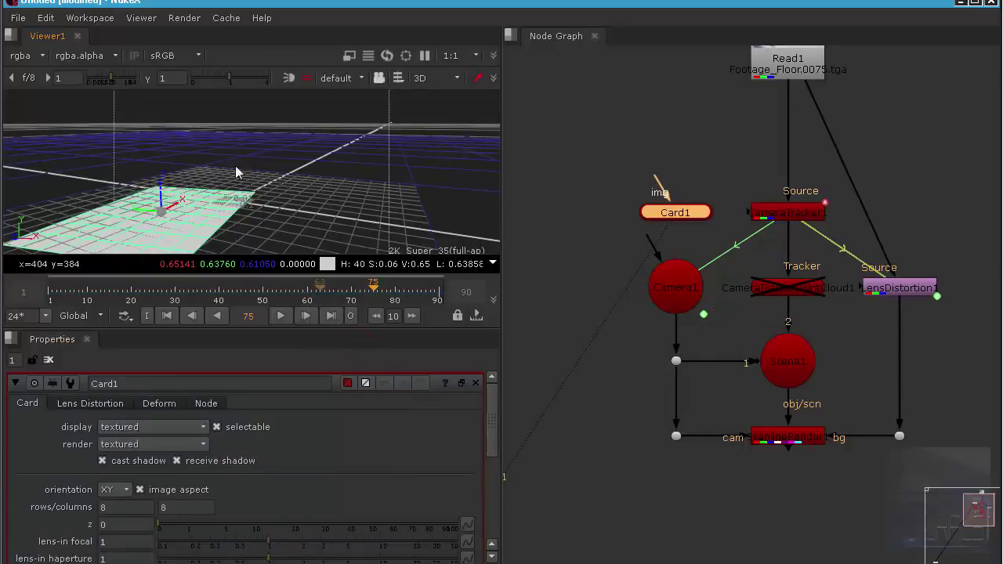
- Move the Card1 node clear of the camera and connect it to Scene1
{"action": "scroll", "coordinate": [235, 165], "scroll_direction": "down", "scroll_amount": 3}
{"action": "left_click_drag", "start_coordinate": [168, 202], "coordinate": [292, 155], "text": "ctrl"}
{"action": "scroll", "coordinate": [317, 154], "scroll_direction": "up", "scroll_amount": 4}
{"action": "scroll", "coordinate": [298, 161], "scroll_direction": "up", "scroll_amount": 3}
{"action": "scroll", "coordinate": [681, 185], "scroll_direction": "down", "scroll_amount": 3}
{"action": "scroll", "coordinate": [682, 200], "scroll_direction": "up", "scroll_amount": 3}
{"action": "left_click_drag", "start_coordinate": [680, 201], "coordinate": [564, 271]}
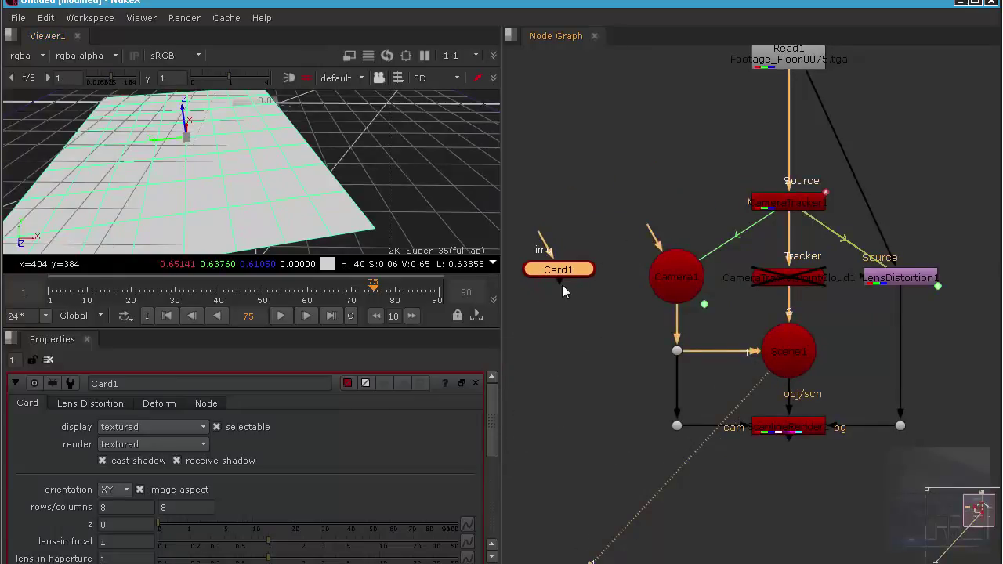
{"action": "left_click_drag", "start_coordinate": [563, 274], "coordinate": [571, 315]}
- Add a CheckerBoard node near Card1 in the node graph
{"action": "middle_click_drag", "start_coordinate": [587, 323], "coordinate": [709, 343]}
{"action": "left_click", "coordinate": [658, 248]}
{"action": "key", "text": "Tab"}
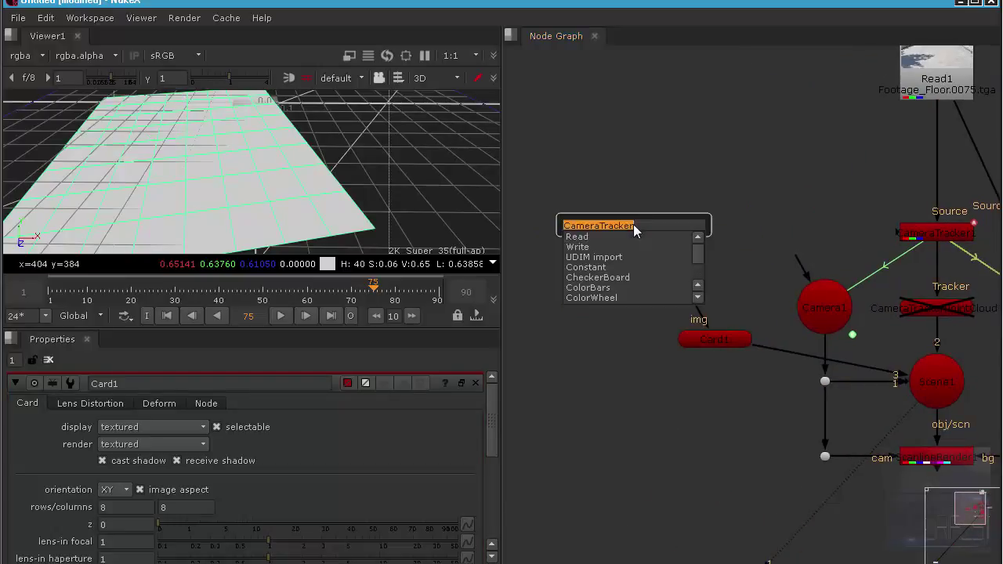
{"action": "type", "text": "che"}
{"action": "left_click", "coordinate": [618, 237]}
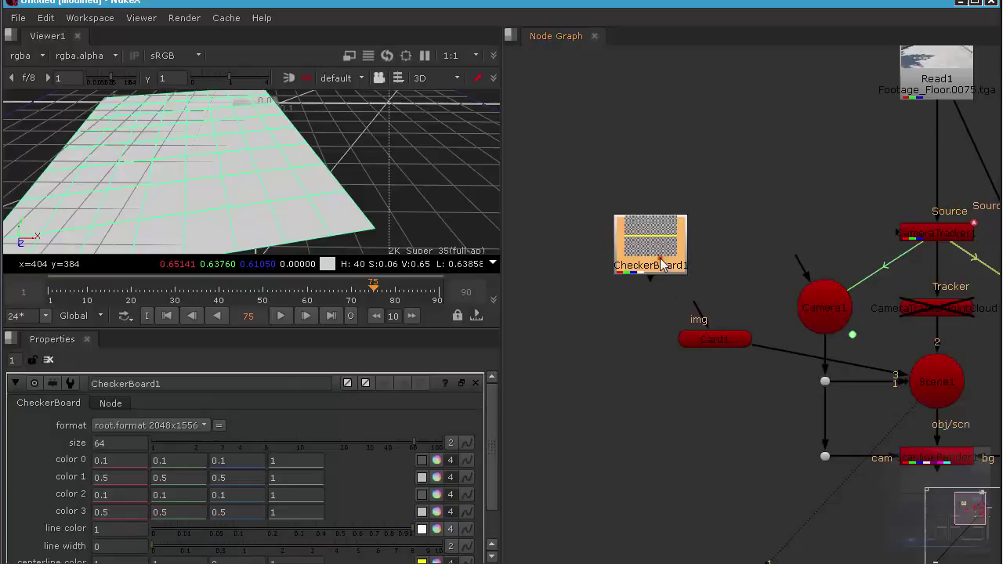
- View the checkerboard and set its size to 150
{"action": "key", "text": "1"}
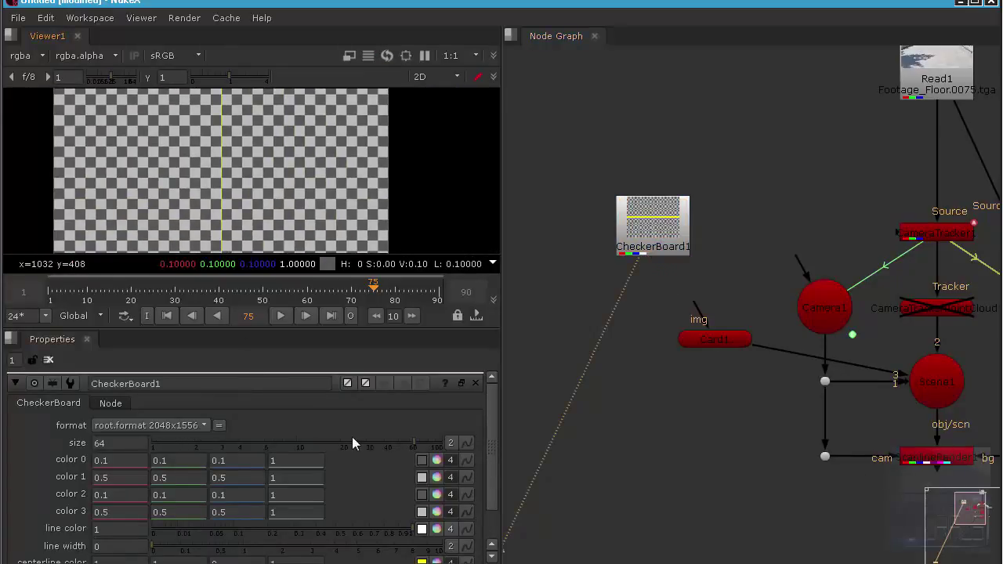
{"action": "left_click_drag", "start_coordinate": [413, 445], "coordinate": [452, 447]}
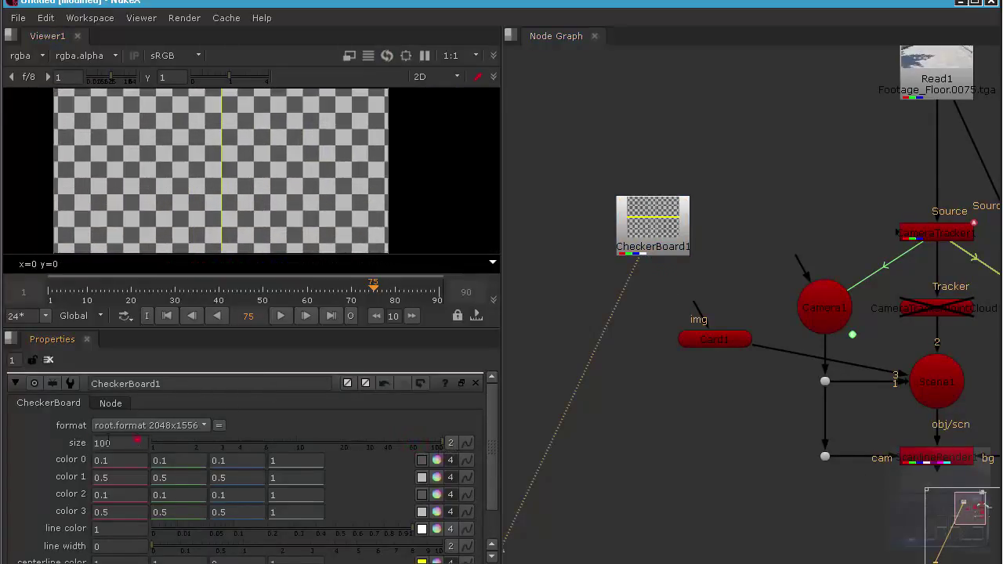
{"action": "type", "text": "150"}
{"action": "key", "text": "Return"}
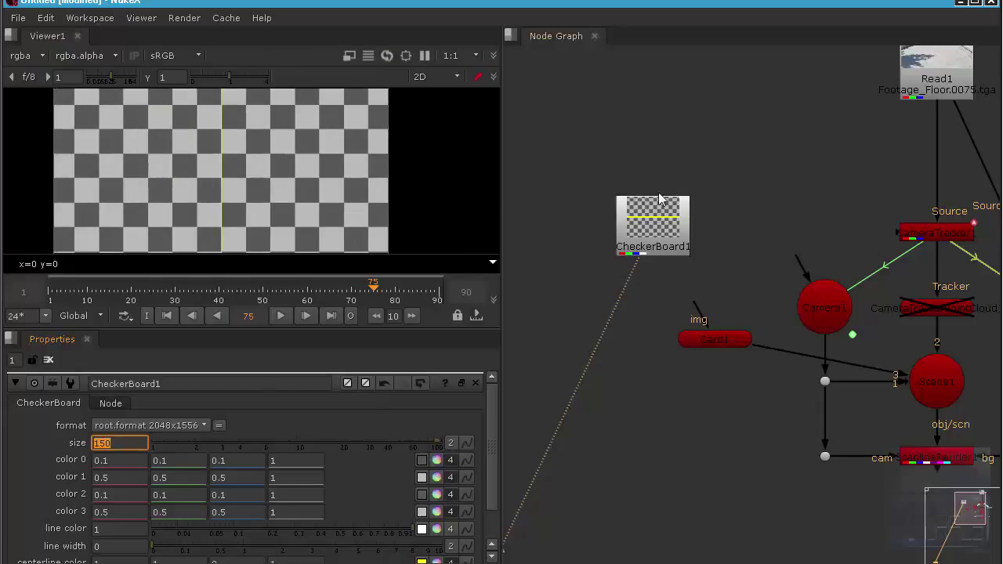
- Place the CheckerBoard node beside Card1 and connect it to the card's img input
{"action": "scroll", "coordinate": [654, 211], "scroll_direction": "down", "scroll_amount": 1}
{"action": "scroll", "coordinate": [656, 261], "scroll_direction": "up", "scroll_amount": 3}
{"action": "left_click_drag", "start_coordinate": [618, 196], "coordinate": [521, 367]}
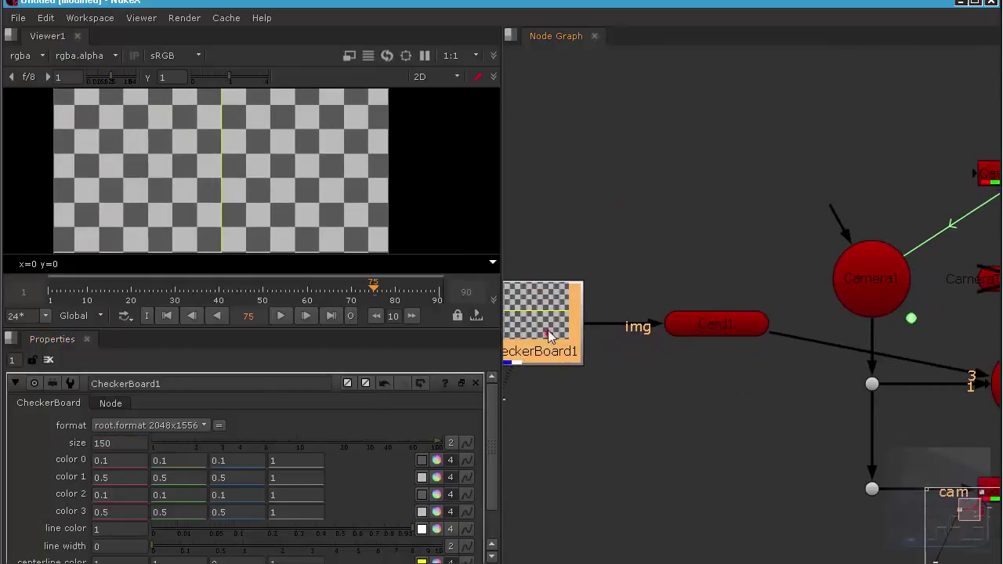
{"action": "mouse_move", "coordinate": [549, 331]}
{"action": "left_mouse_down"}
{"action": "mouse_move", "coordinate": [550, 319]}
{"action": "mouse_move", "coordinate": [552, 338]}
{"action": "left_mouse_up"}
{"action": "middle_click_drag", "start_coordinate": [768, 317], "coordinate": [616, 241]}
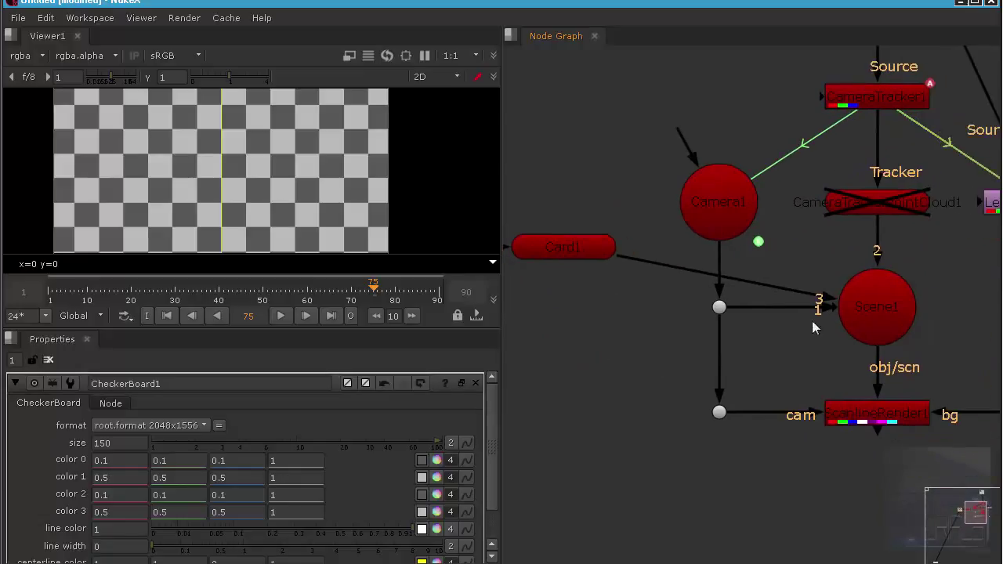
- View the ScanlineRender1 output and rotate Card1 to about 2.98 on the Y axis
{"action": "left_click", "coordinate": [875, 423]}
{"action": "key", "text": "1"}
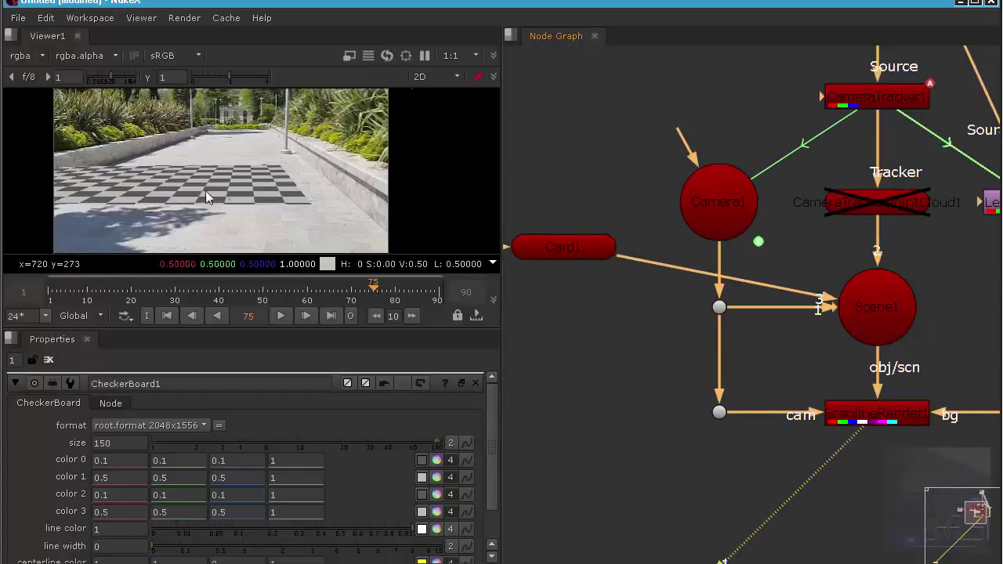
{"action": "middle_click_drag", "start_coordinate": [578, 242], "coordinate": [654, 261]}
{"action": "double_click", "coordinate": [654, 266]}
{"action": "scroll", "coordinate": [349, 471], "scroll_direction": "down", "scroll_amount": 3}
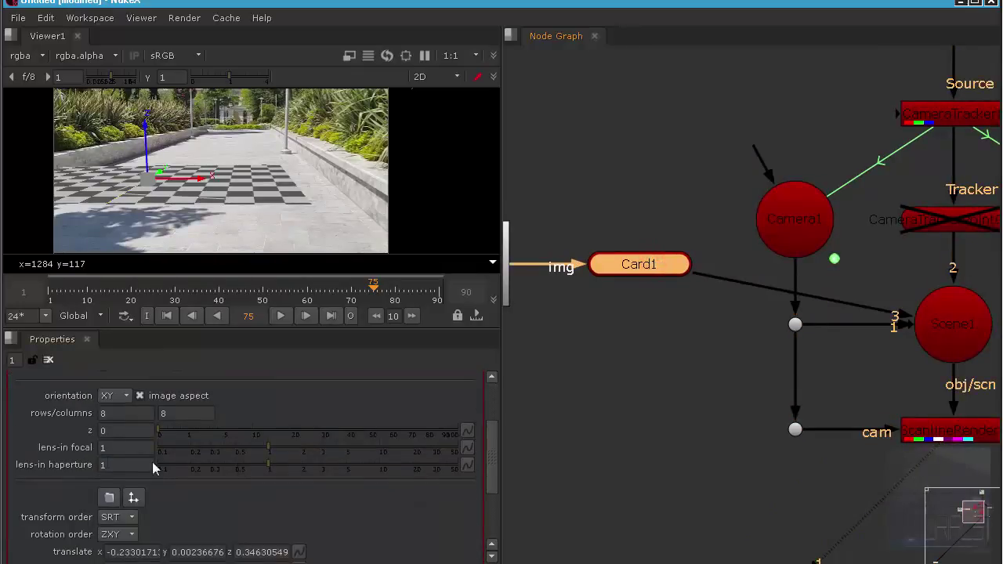
{"action": "scroll", "coordinate": [306, 483], "scroll_direction": "down", "scroll_amount": 3}
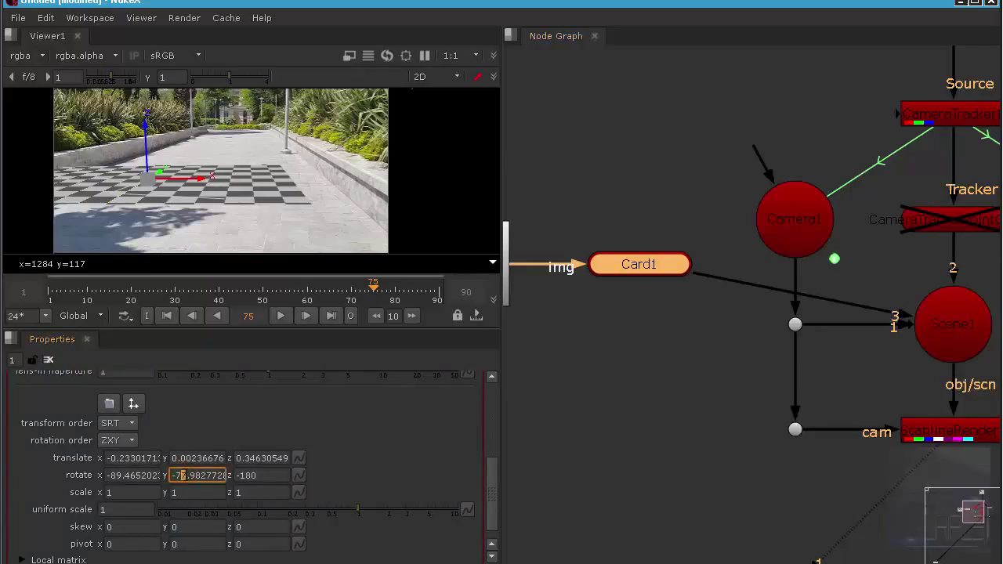
{"action": "scroll", "coordinate": [179, 475], "scroll_direction": "up", "scroll_amount": 18}
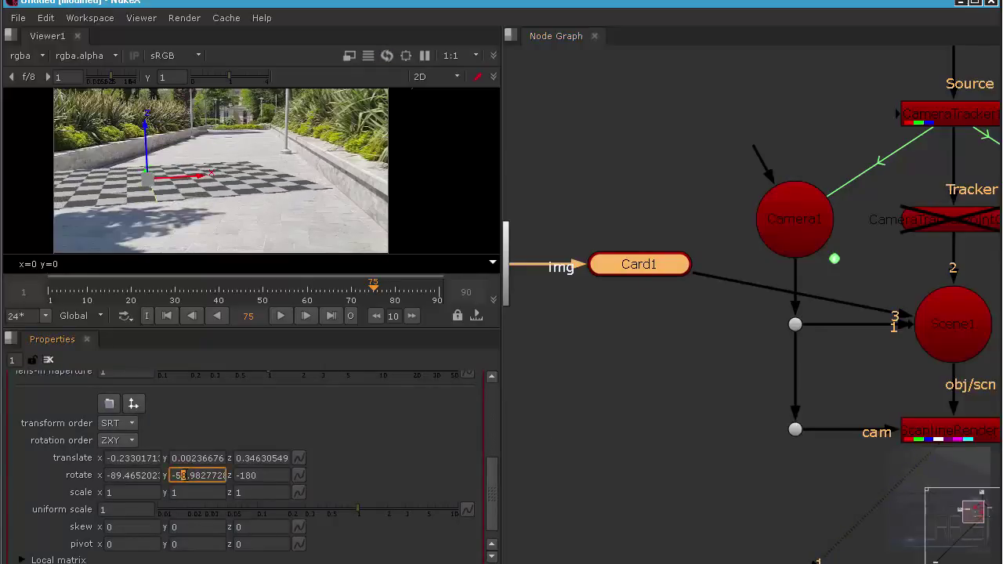
{"action": "scroll", "coordinate": [179, 475], "scroll_direction": "up", "scroll_amount": 20}
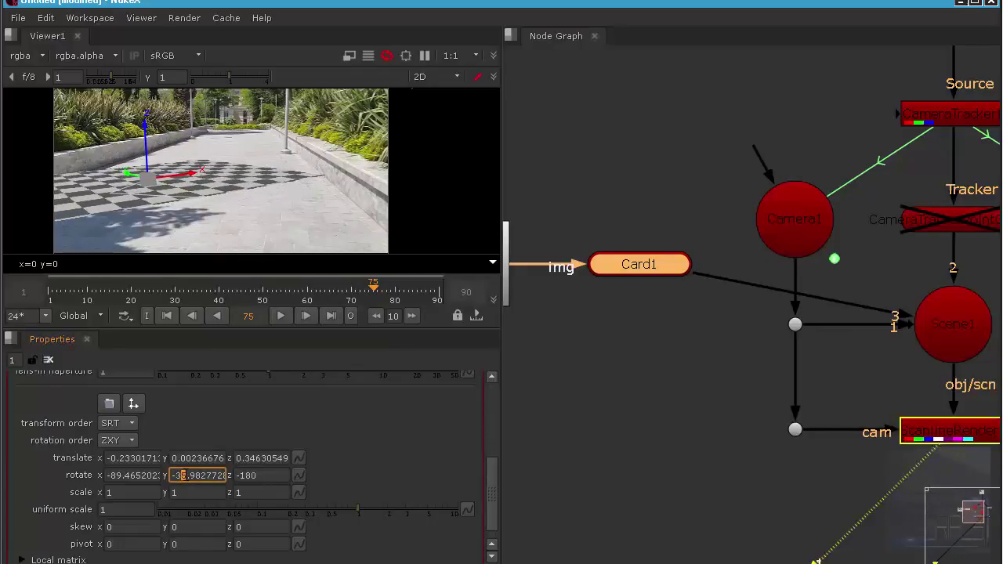
{"action": "scroll", "coordinate": [178, 474], "scroll_direction": "up", "scroll_amount": 20}
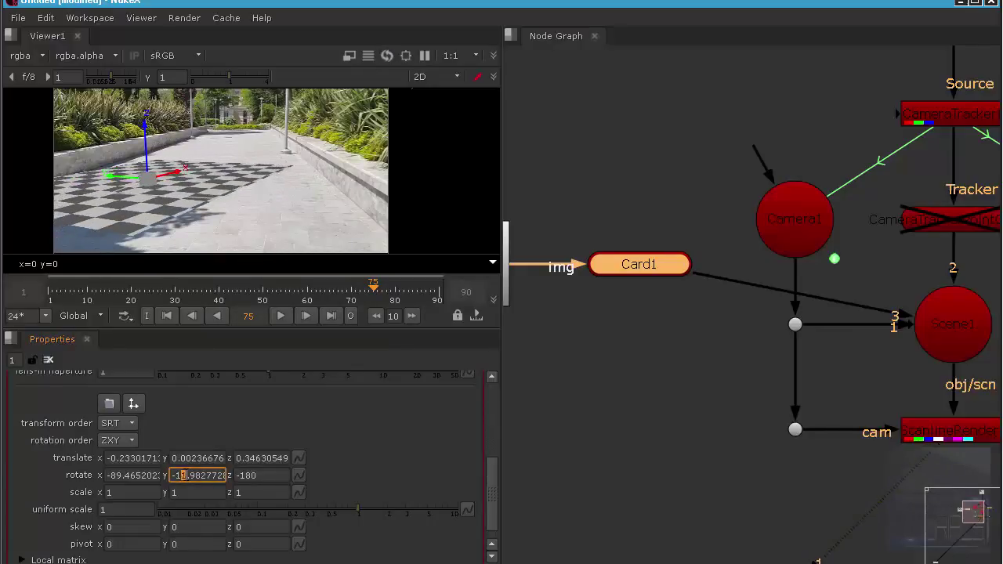
{"action": "scroll", "coordinate": [178, 475], "scroll_direction": "up", "scroll_amount": 20}
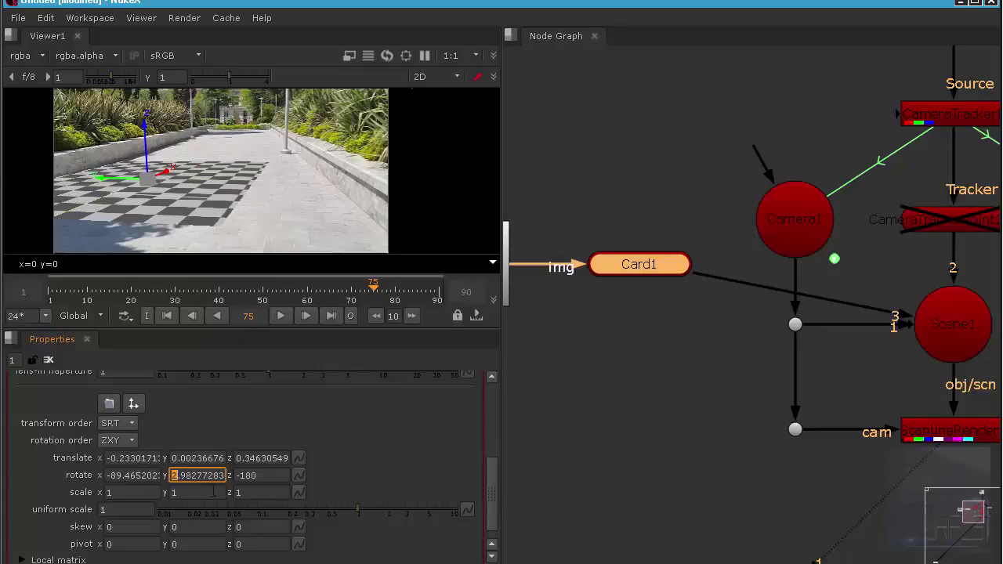
- Set Card1's Y scale to 0.7 and fine-tune its Y rotation to about 10.08
{"action": "type", "text": ".7"}
{"action": "key", "text": "Return"}
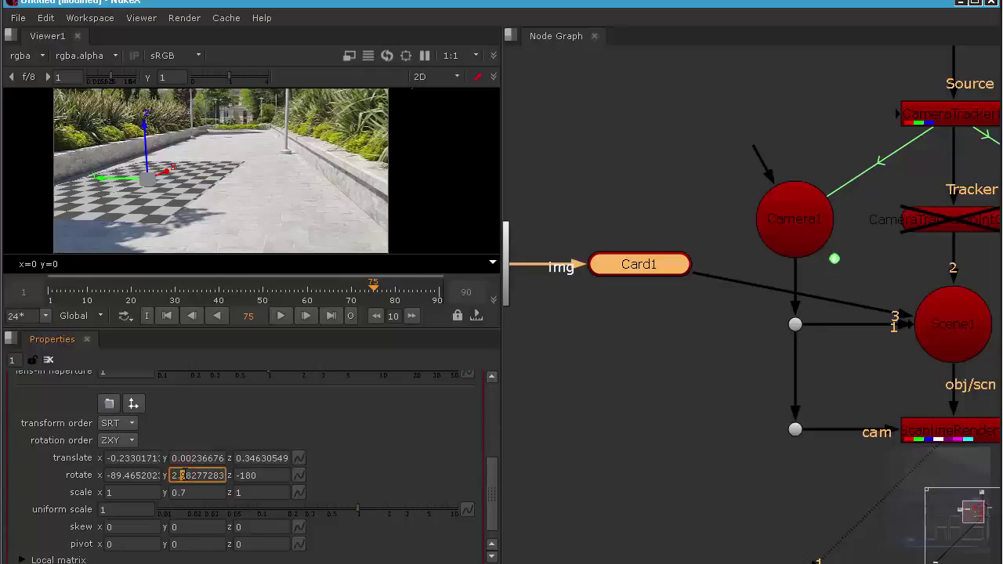
{"action": "key", "text": "Up"}
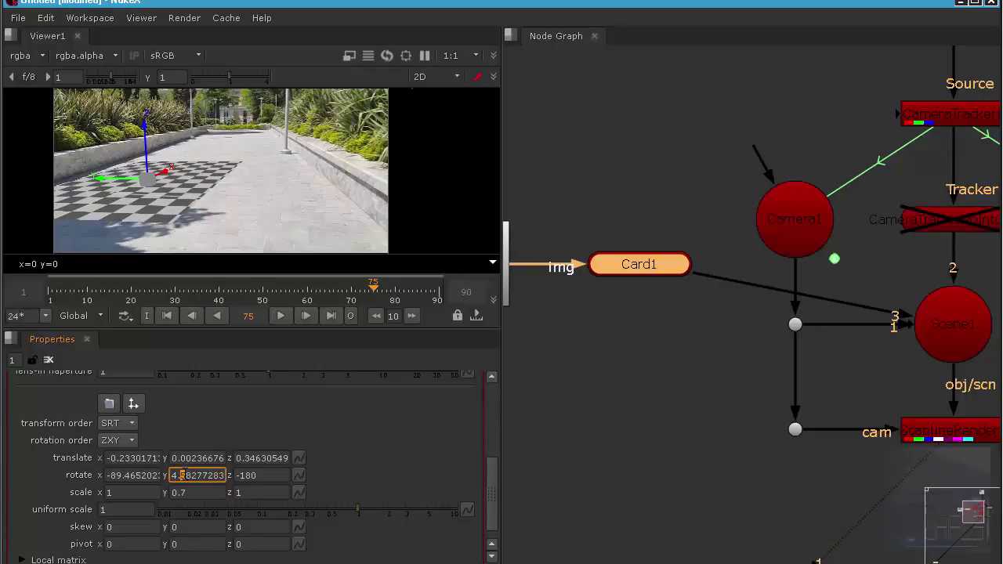
{"action": "key", "text": "Up"}
{"action": "key", "text": "Up"}
{"action": "key", "text": "Up"}
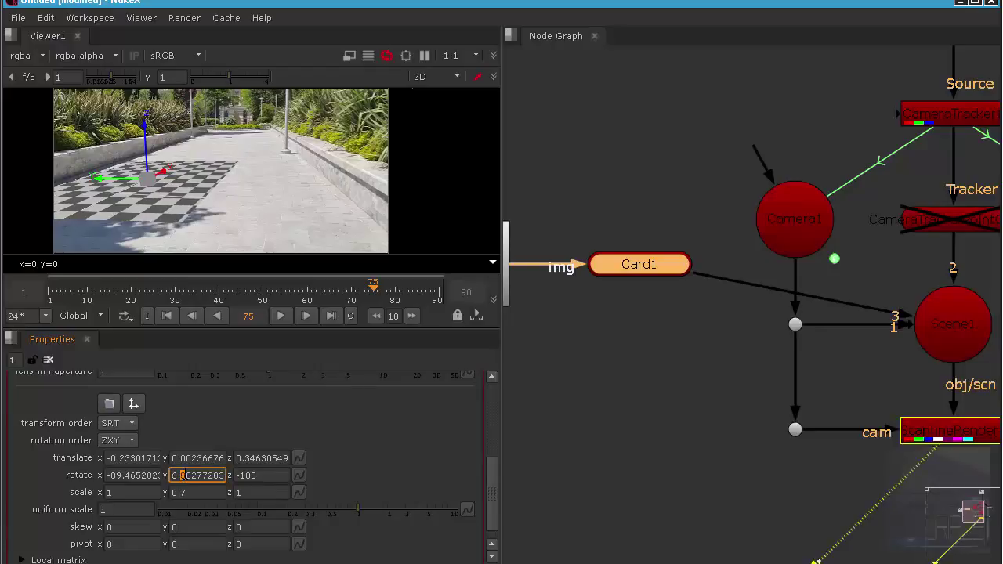
{"action": "key", "text": "Up"}
{"action": "key", "text": "Up"}
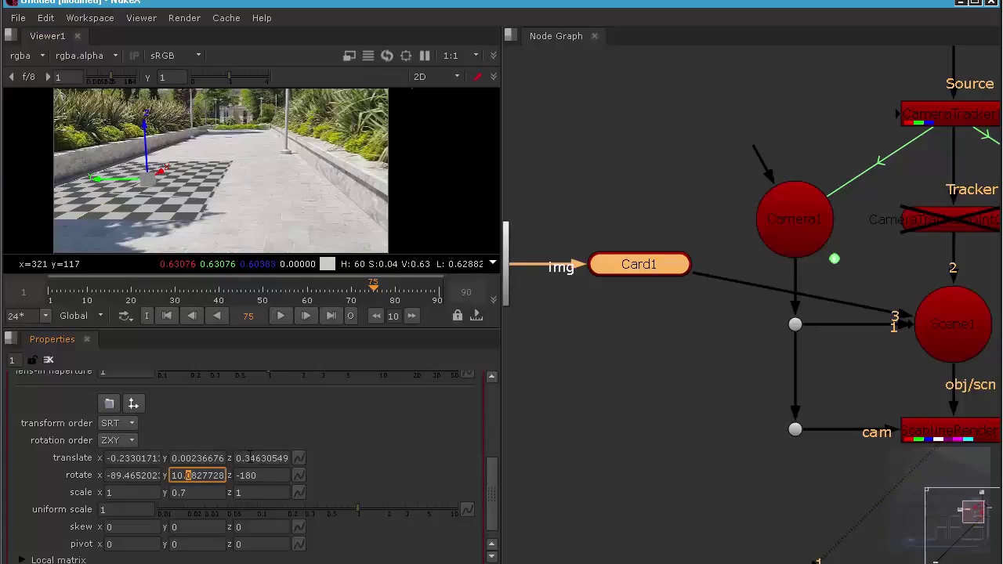
- Shift Card1 along the floor by setting its X translation to about -0.533
{"action": "scroll", "coordinate": [143, 190], "scroll_direction": "up", "scroll_amount": 4}
{"action": "scroll", "coordinate": [143, 189], "scroll_direction": "down", "scroll_amount": 2}
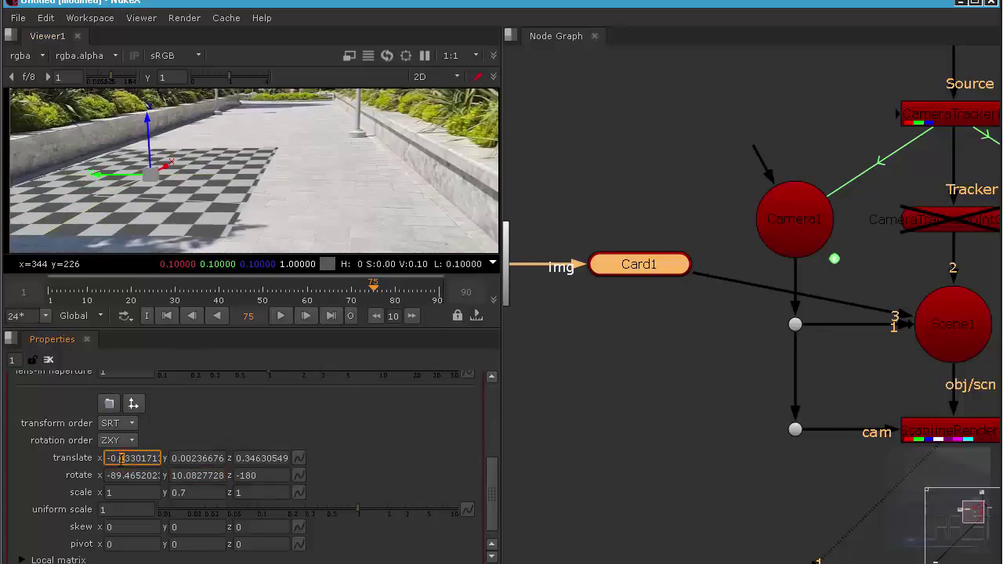
{"action": "key", "text": "Up"}
{"action": "key", "text": "Up"}
{"action": "key", "text": "Down"}
{"action": "key", "text": "Down"}
{"action": "key", "text": "Down"}
{"action": "key", "text": "Down"}
{"action": "key", "text": "Down"}
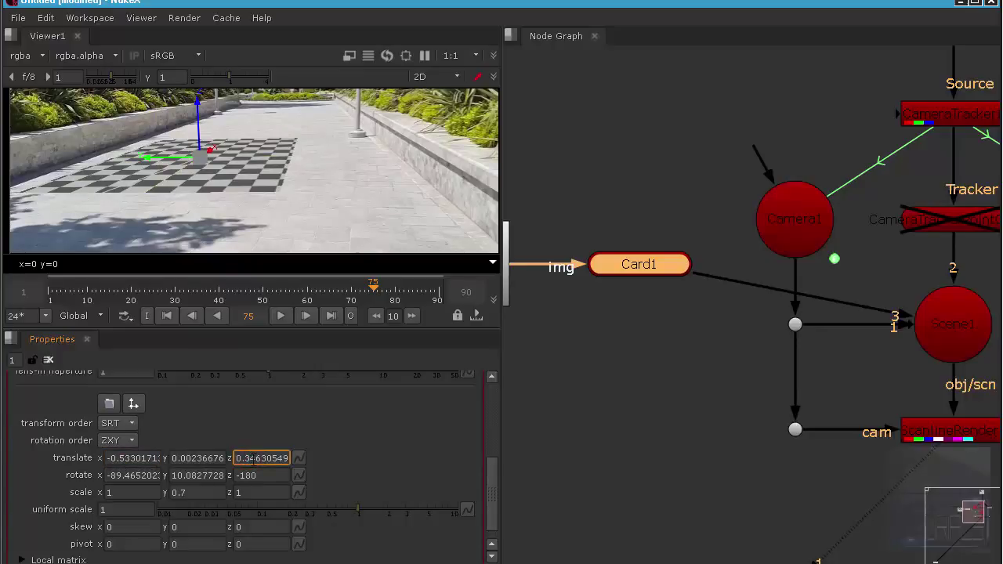
- Set Card1's Z translation to about 0.406 and deselect the card
{"action": "key", "text": "Down"}
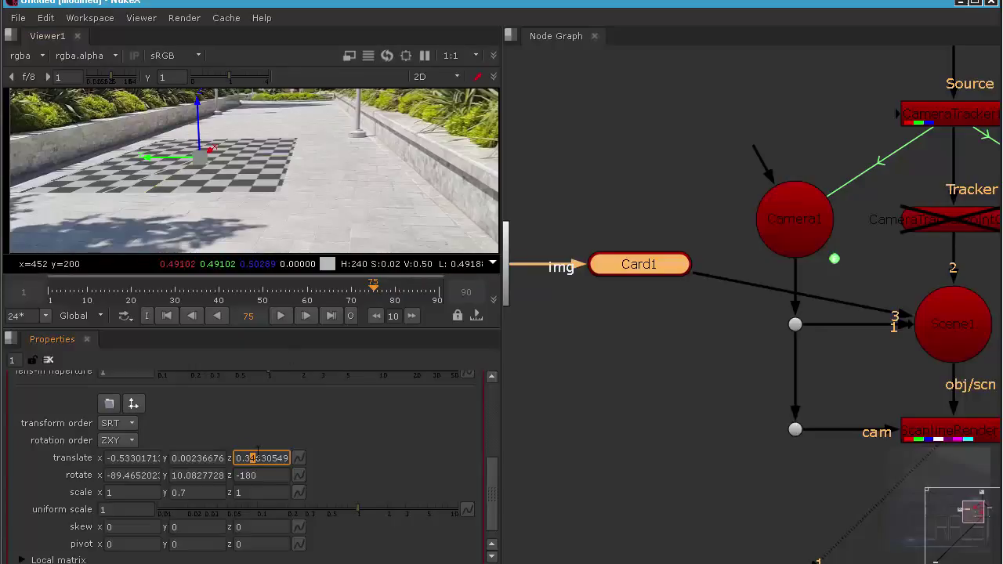
{"action": "key", "text": "Up"}
{"action": "key", "text": "Up"}
{"action": "key", "text": "Up"}
{"action": "key", "text": "Up"}
{"action": "key", "text": "Up"}
{"action": "key", "text": "Up"}
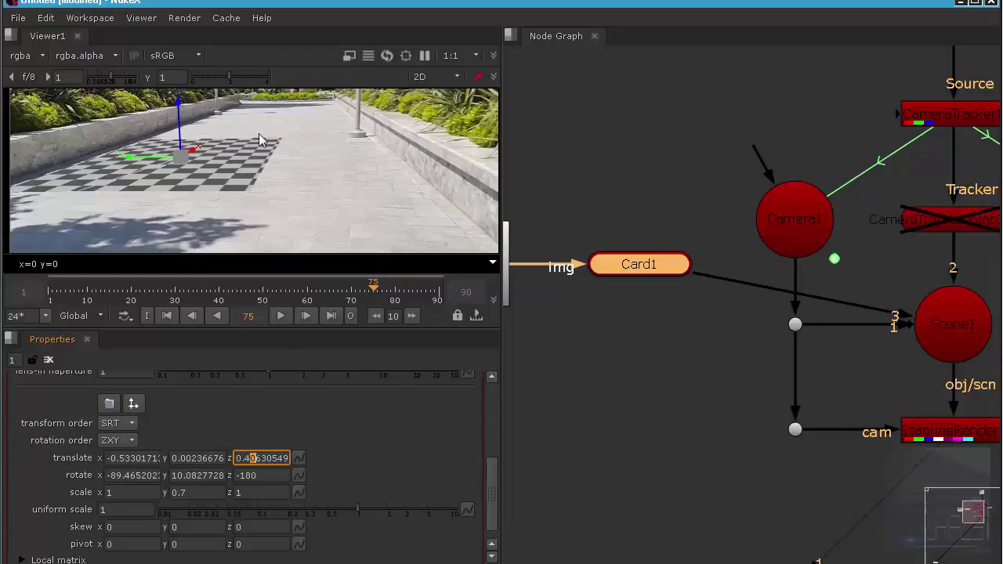
{"action": "left_click", "coordinate": [609, 318]}
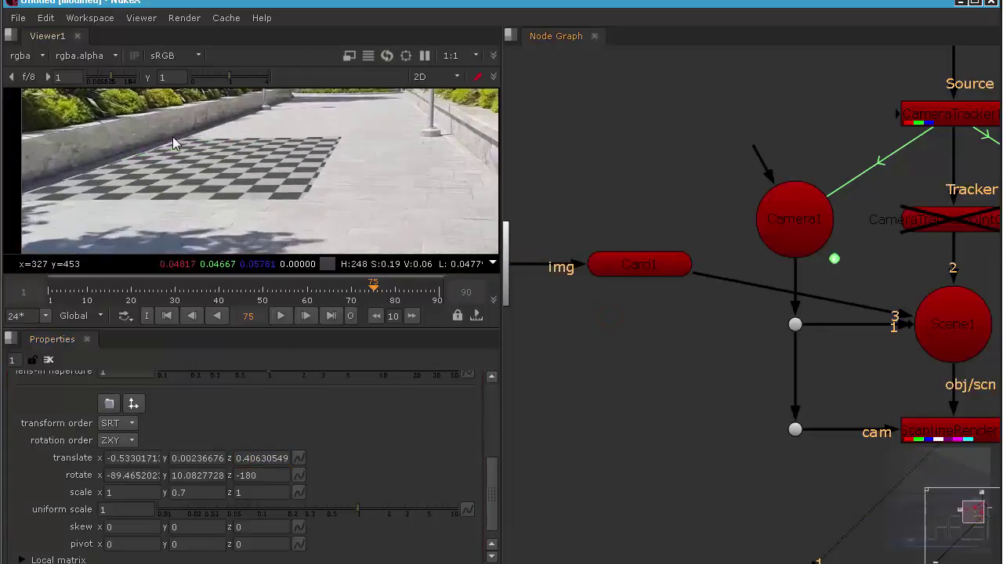
- Play the composite in an enlarged viewer to check how the checkerboard card holds to the floor, and stop playback
{"action": "scroll", "coordinate": [173, 140], "scroll_direction": "down", "scroll_amount": 3}
{"action": "middle_click_drag", "start_coordinate": [249, 171], "coordinate": [201, 158]}
{"action": "scroll", "coordinate": [649, 328], "scroll_direction": "down", "scroll_amount": 2}
{"action": "middle_click", "coordinate": [783, 364]}
{"action": "scroll", "coordinate": [862, 172], "scroll_direction": "up", "scroll_amount": 5}
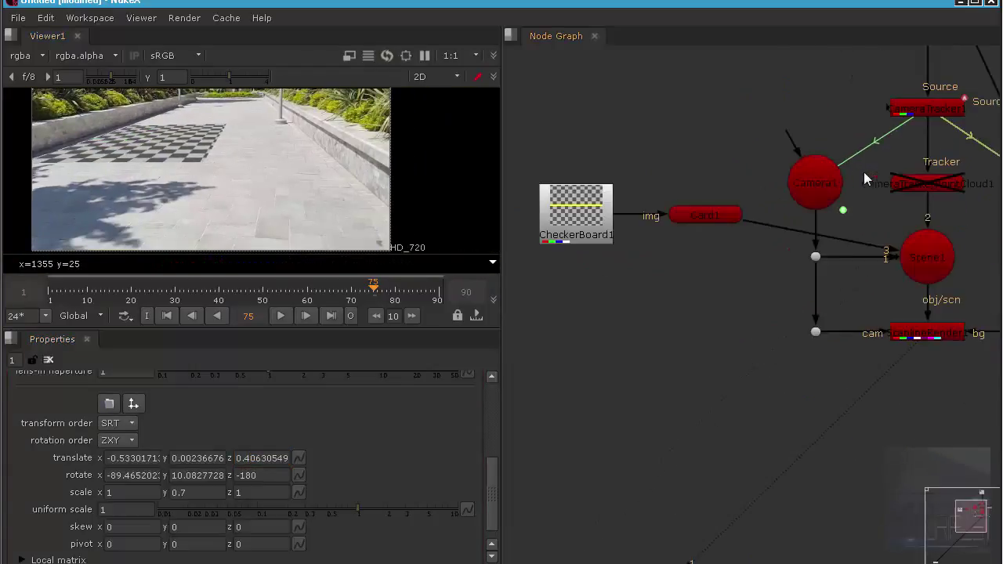
{"action": "middle_click_drag", "start_coordinate": [863, 171], "coordinate": [746, 193]}
{"action": "left_click", "coordinate": [286, 312]}
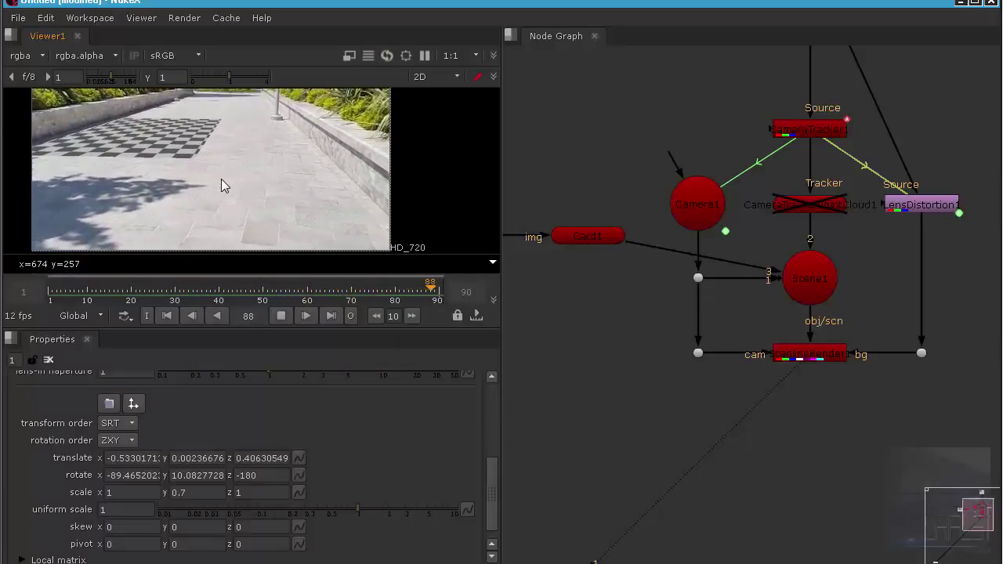
{"action": "key", "text": "space"}
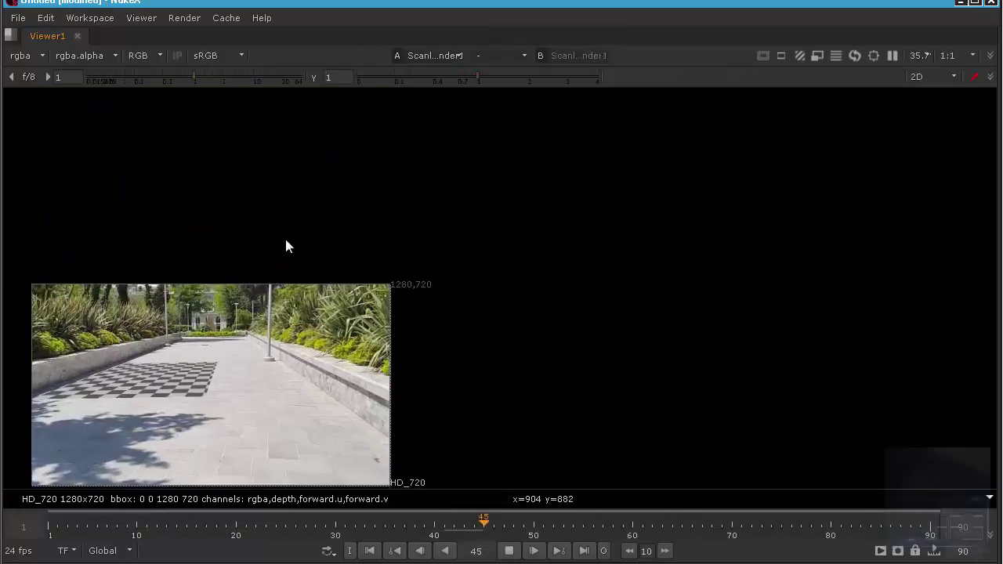
{"action": "middle_click_drag", "start_coordinate": [285, 239], "coordinate": [472, 150]}
{"action": "scroll", "coordinate": [374, 257], "scroll_direction": "up", "scroll_amount": 2}
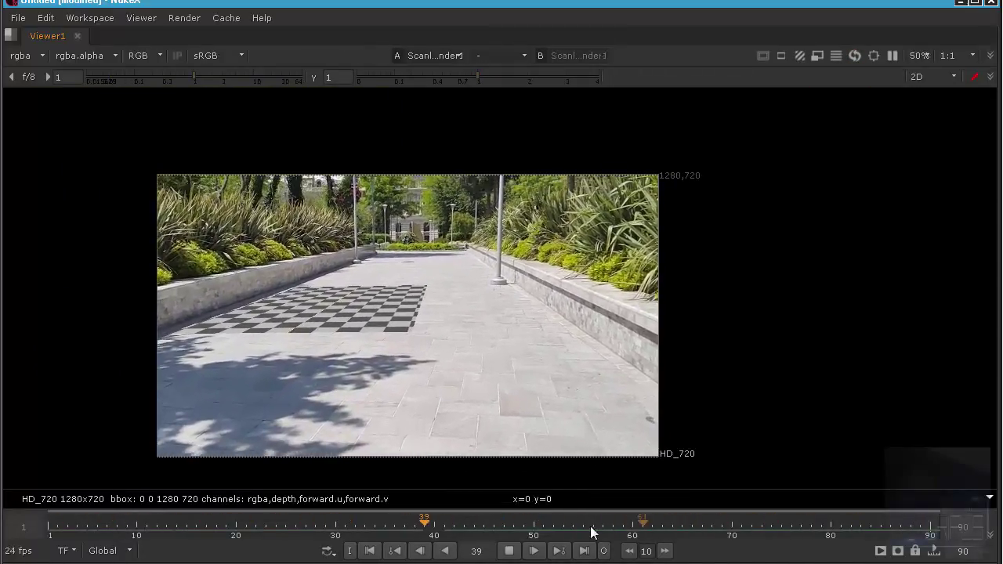
{"action": "left_click", "coordinate": [508, 550]}
{"action": "key", "text": "space"}
{"action": "scroll", "coordinate": [336, 182], "scroll_direction": "down", "scroll_amount": 1}
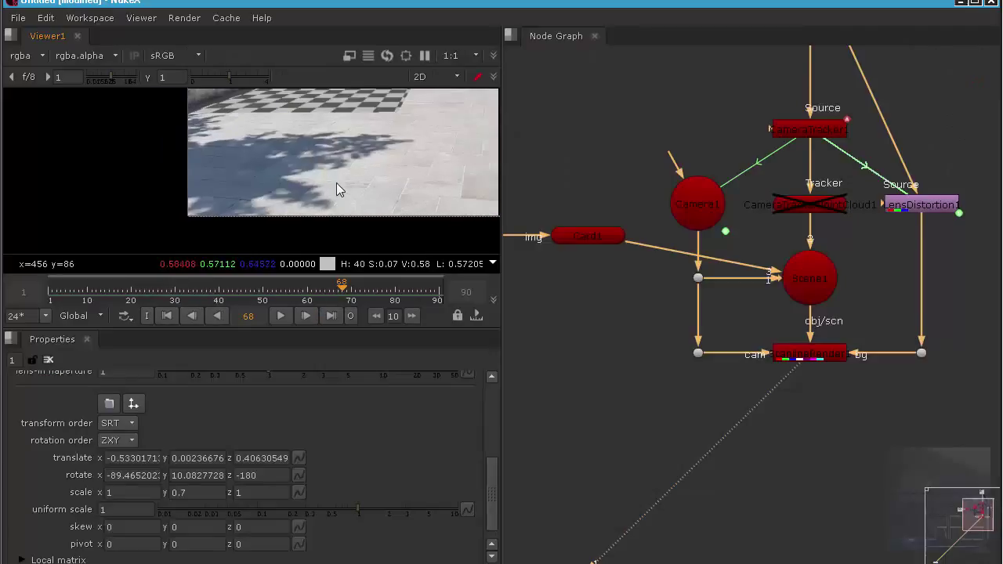
{"action": "scroll", "coordinate": [187, 169], "scroll_direction": "down", "scroll_amount": 2}
{"action": "middle_click_drag", "start_coordinate": [353, 149], "coordinate": [145, 208]}
- Add a Cube node below Card1 in the node graph
{"action": "middle_click_drag", "start_coordinate": [891, 397], "coordinate": [815, 402]}
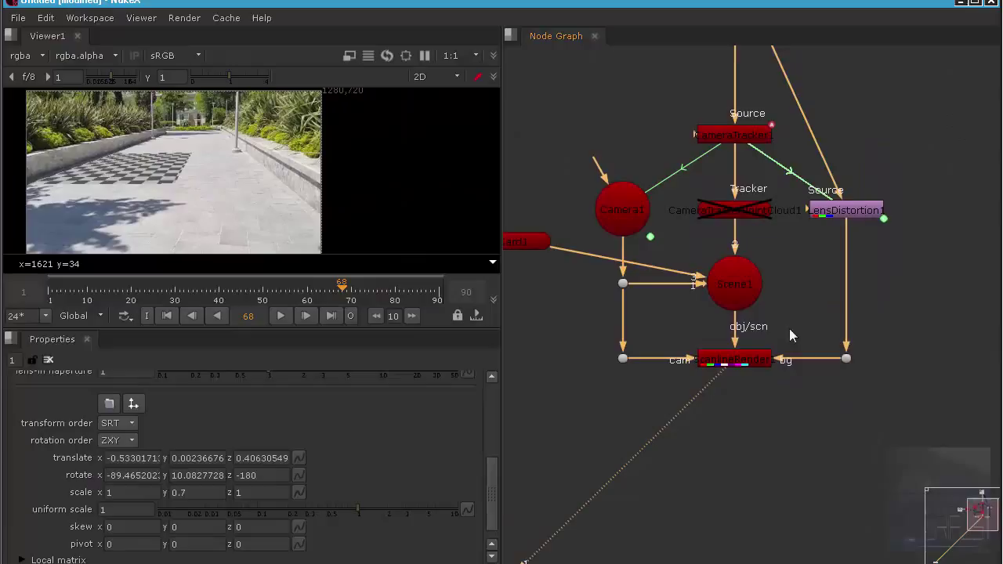
{"action": "middle_click_drag", "start_coordinate": [837, 322], "coordinate": [881, 222]}
{"action": "left_click", "coordinate": [792, 117]}
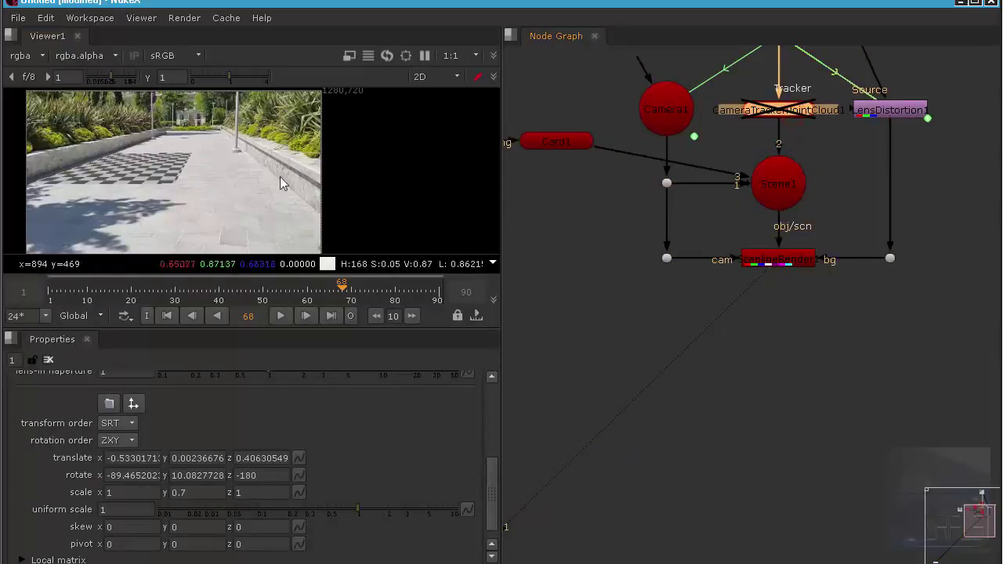
{"action": "middle_click_drag", "start_coordinate": [846, 357], "coordinate": [756, 369]}
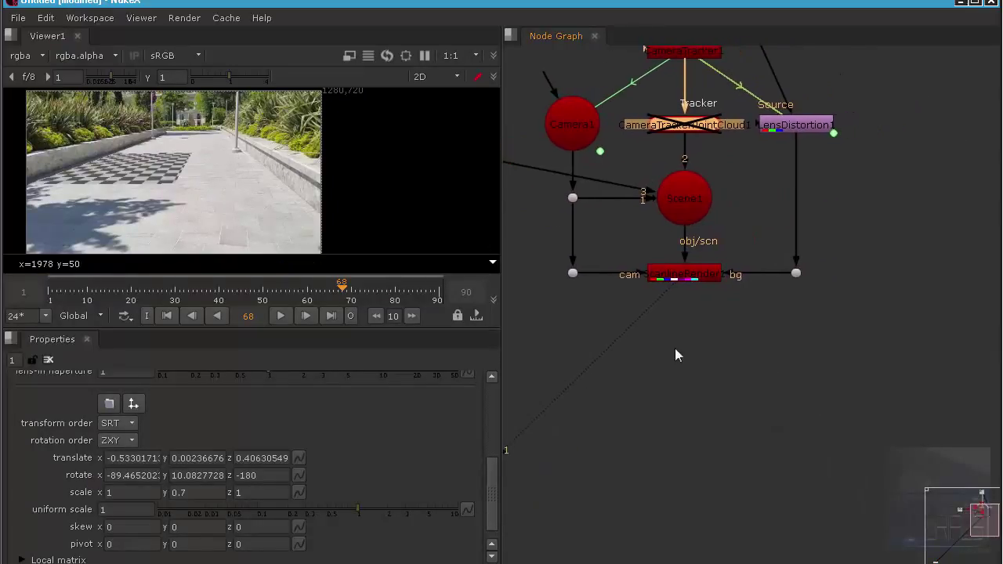
{"action": "middle_click_drag", "start_coordinate": [626, 317], "coordinate": [783, 360]}
{"action": "mouse_move", "coordinate": [584, 303]}
{"action": "middle_mouse_down"}
{"action": "mouse_move", "coordinate": [768, 312]}
{"action": "mouse_move", "coordinate": [719, 282]}
{"action": "middle_mouse_up"}
{"action": "scroll", "coordinate": [669, 276], "scroll_direction": "up", "scroll_amount": 3}
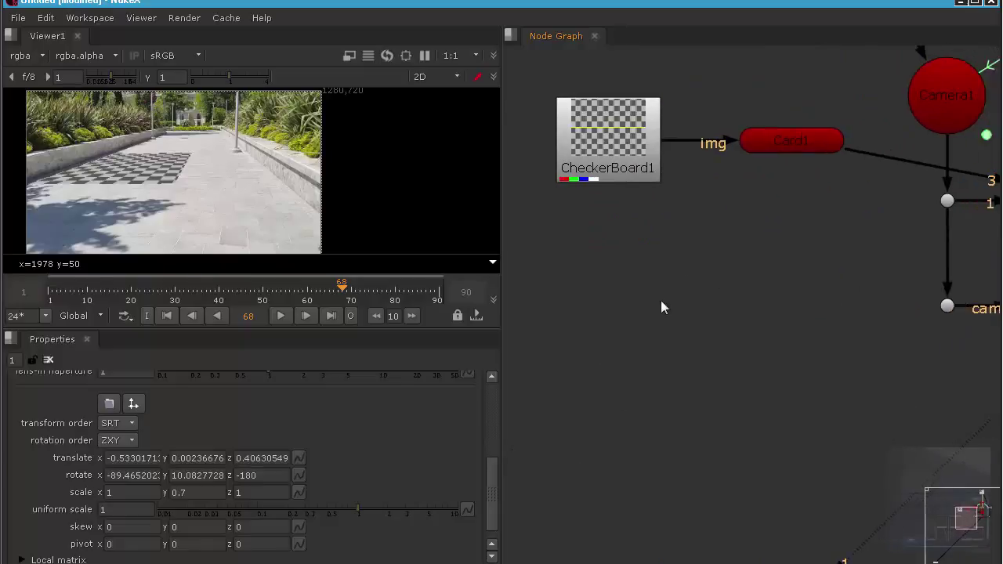
{"action": "middle_click_drag", "start_coordinate": [769, 239], "coordinate": [737, 274]}
{"action": "key", "text": "Tab"}
{"action": "type", "text": "cub"}
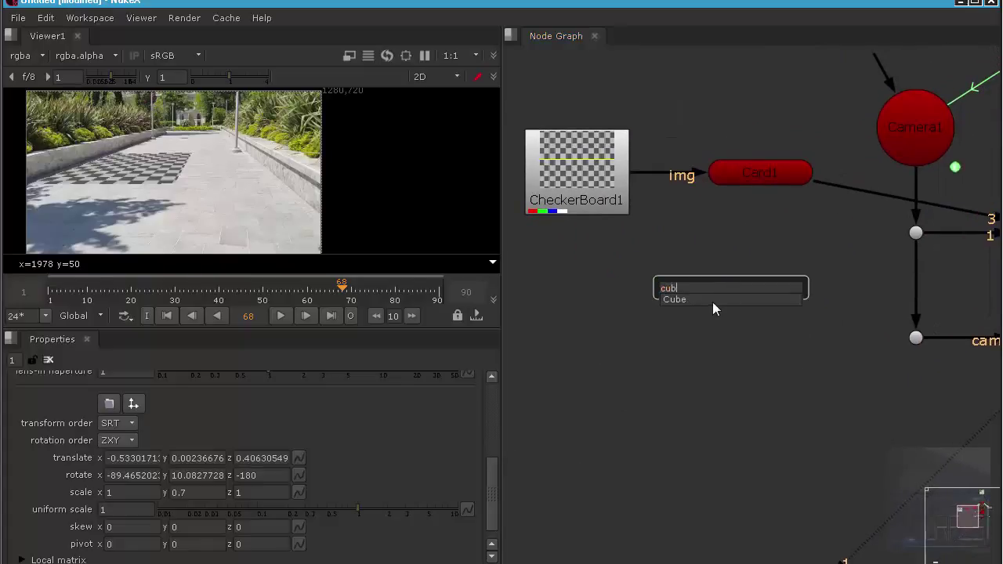
{"action": "key", "text": "Return"}
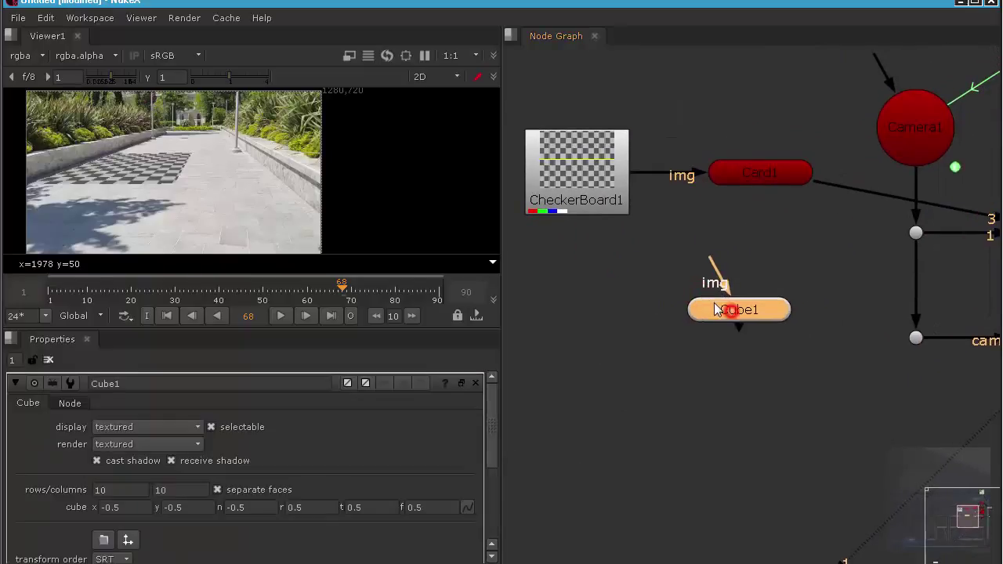
- Connect the Cube1 img input to CheckerBoard1 and the cube's output to Scene1
{"action": "middle_click_drag", "start_coordinate": [737, 316], "coordinate": [598, 328]}
{"action": "scroll", "coordinate": [636, 332], "scroll_direction": "down", "scroll_amount": 2}
{"action": "middle_click_drag", "start_coordinate": [600, 289], "coordinate": [631, 294]}
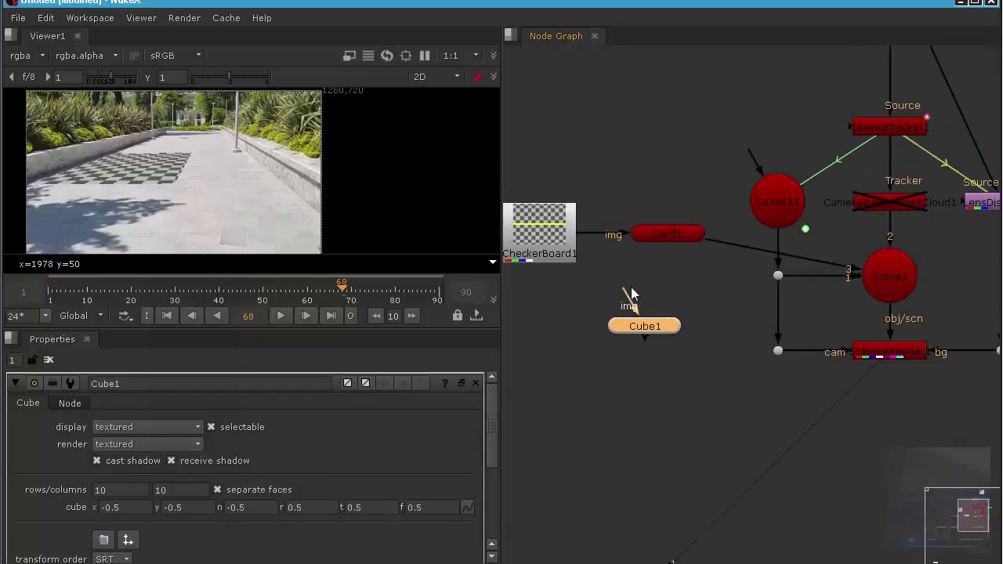
{"action": "left_click_drag", "start_coordinate": [663, 329], "coordinate": [668, 321]}
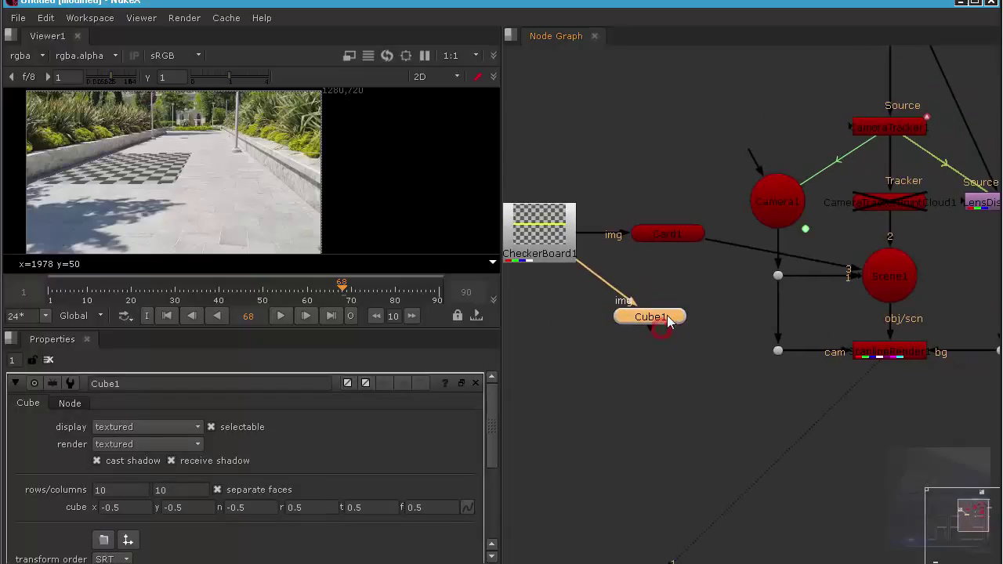
{"action": "left_click_drag", "start_coordinate": [893, 318], "coordinate": [885, 282]}
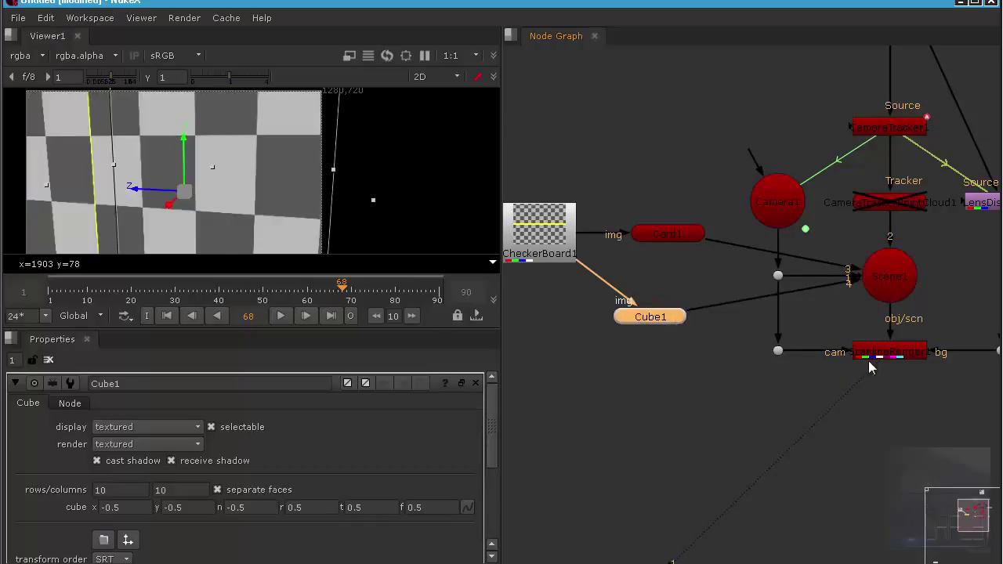
- Switch to the 3D view and enlarge the viewer around the checkered cube
{"action": "key", "text": "Tab"}
{"action": "scroll", "coordinate": [256, 173], "scroll_direction": "down", "scroll_amount": 5}
{"action": "key", "text": "space"}
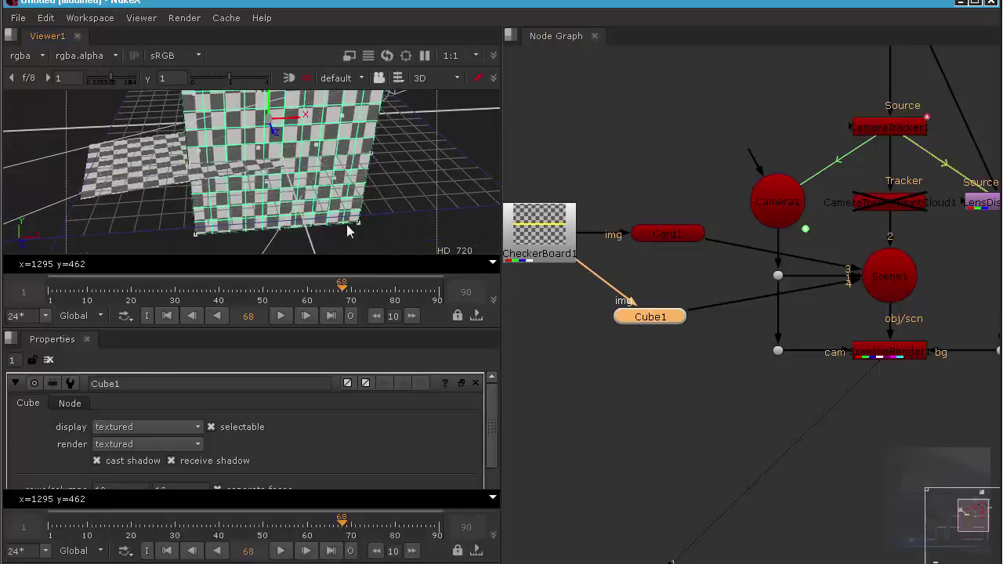
{"action": "mouse_move", "coordinate": [439, 262]}
{"action": "left_mouse_down", "text": "ctrl"}
{"action": "mouse_move", "coordinate": [513, 280]}
{"action": "mouse_move", "coordinate": [494, 268]}
{"action": "mouse_move", "coordinate": [417, 331]}
{"action": "mouse_move", "coordinate": [452, 290]}
{"action": "mouse_move", "coordinate": [416, 174]}
{"action": "mouse_move", "coordinate": [457, 263]}
{"action": "left_mouse_up", "text": "ctrl"}
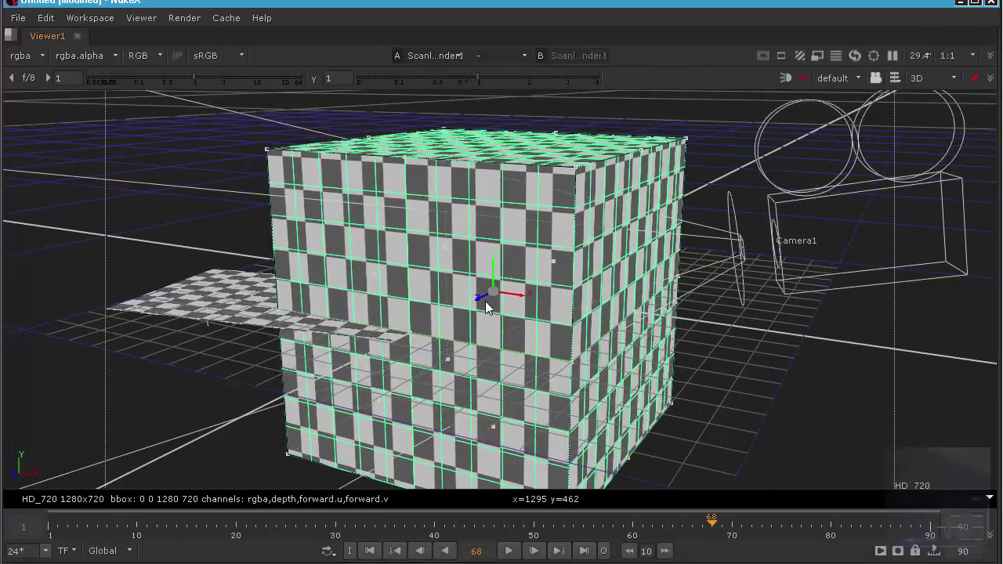
- Scale down, move and rotate the cube so it stands on the checkerboard card, and deselect it
{"action": "left_click_drag", "start_coordinate": [493, 292], "coordinate": [444, 301], "text": "ctrl+shift"}
{"action": "left_click_drag", "start_coordinate": [485, 258], "coordinate": [494, 269], "text": "ctrl"}
{"action": "scroll", "coordinate": [494, 268], "scroll_direction": "up", "scroll_amount": 4}
{"action": "middle_click_drag", "start_coordinate": [494, 268], "coordinate": [572, 316]}
{"action": "left_click_drag", "start_coordinate": [588, 350], "coordinate": [546, 234], "text": "ctrl+shift"}
{"action": "left_click_drag", "start_coordinate": [620, 214], "coordinate": [320, 307]}
{"action": "left_click_drag", "start_coordinate": [422, 269], "coordinate": [398, 171], "text": "ctrl+shift"}
{"action": "left_click_drag", "start_coordinate": [454, 266], "coordinate": [510, 309], "text": "ctrl"}
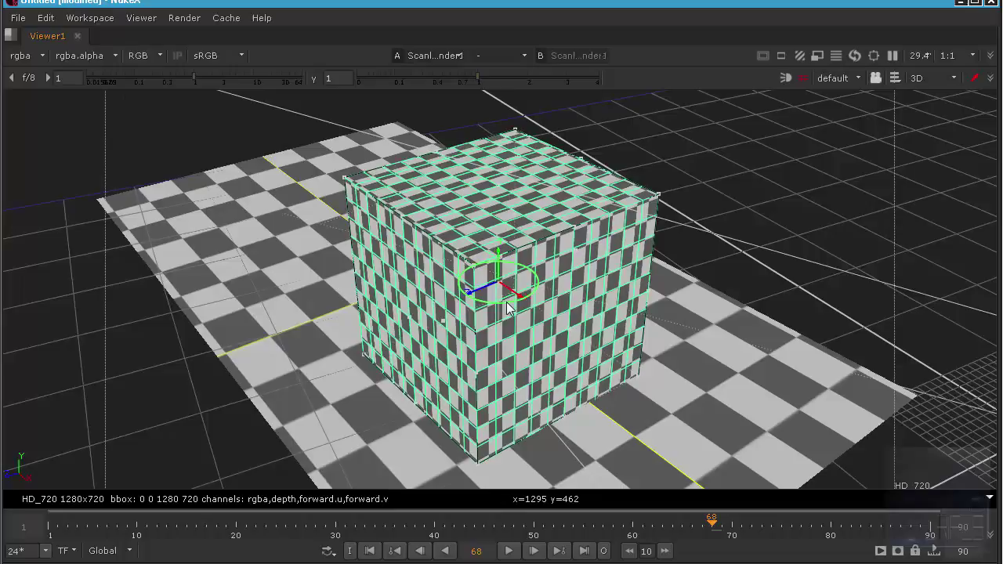
{"action": "left_click", "coordinate": [814, 182]}
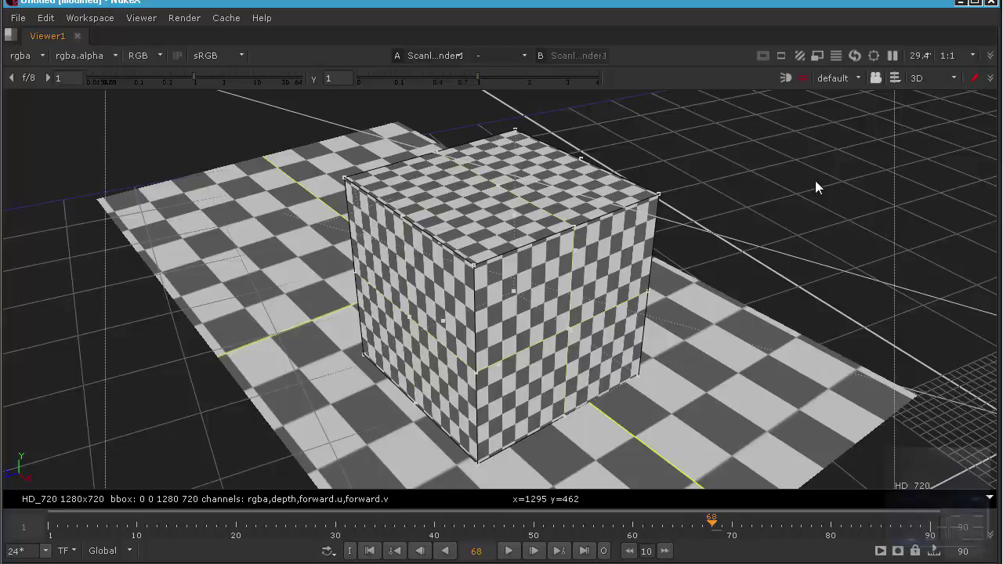
{"action": "scroll", "coordinate": [441, 173], "scroll_direction": "down", "scroll_amount": 8}
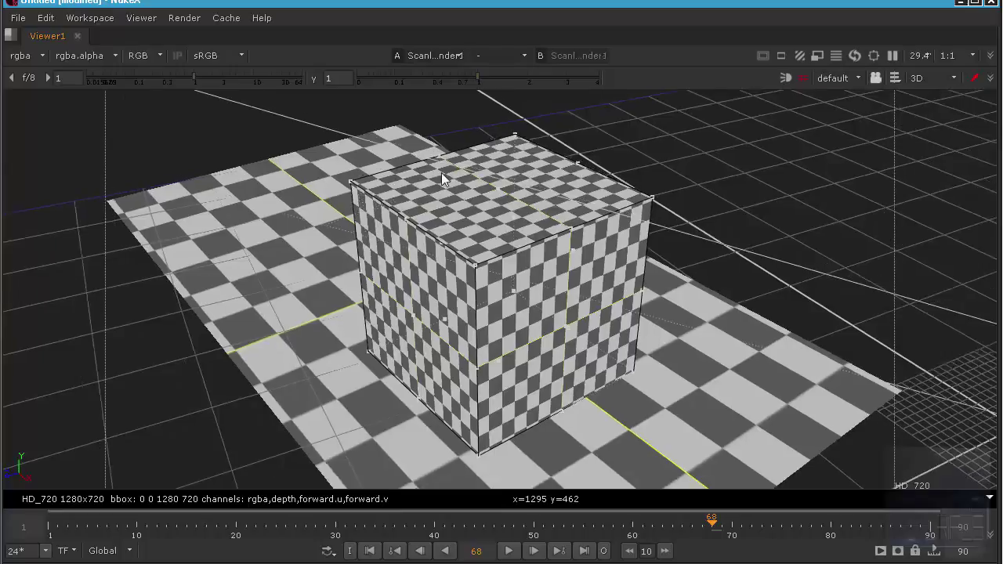
- Switch the viewer to the 2D view and frame the composite of the cube and card over the footage
{"action": "left_click_drag", "start_coordinate": [512, 210], "coordinate": [488, 212], "text": "ctrl"}
{"action": "key", "text": "Tab"}
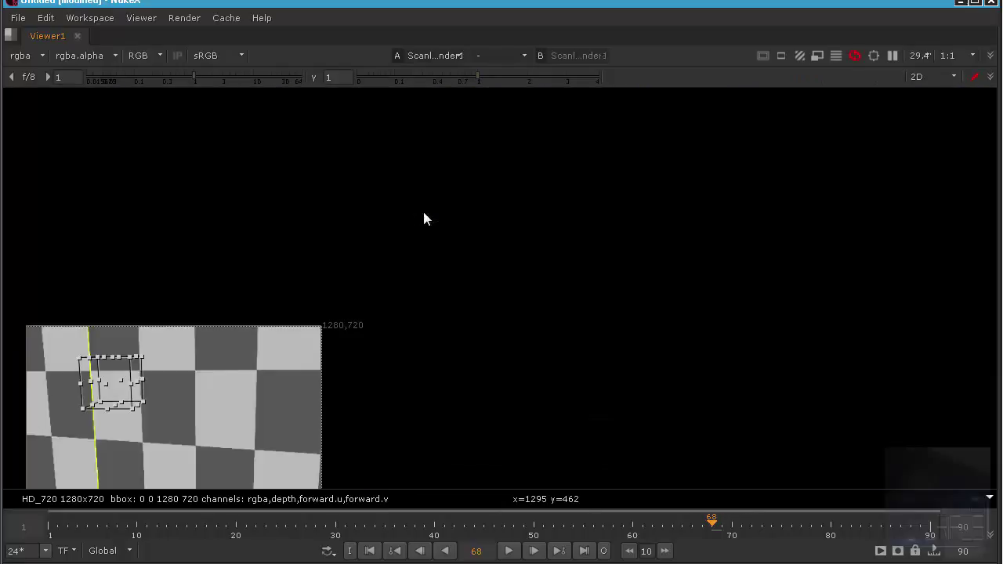
{"action": "middle_click_drag", "start_coordinate": [353, 266], "coordinate": [507, 173]}
{"action": "scroll", "coordinate": [345, 330], "scroll_direction": "up", "scroll_amount": 3}
{"action": "middle_click_drag", "start_coordinate": [361, 348], "coordinate": [423, 342]}
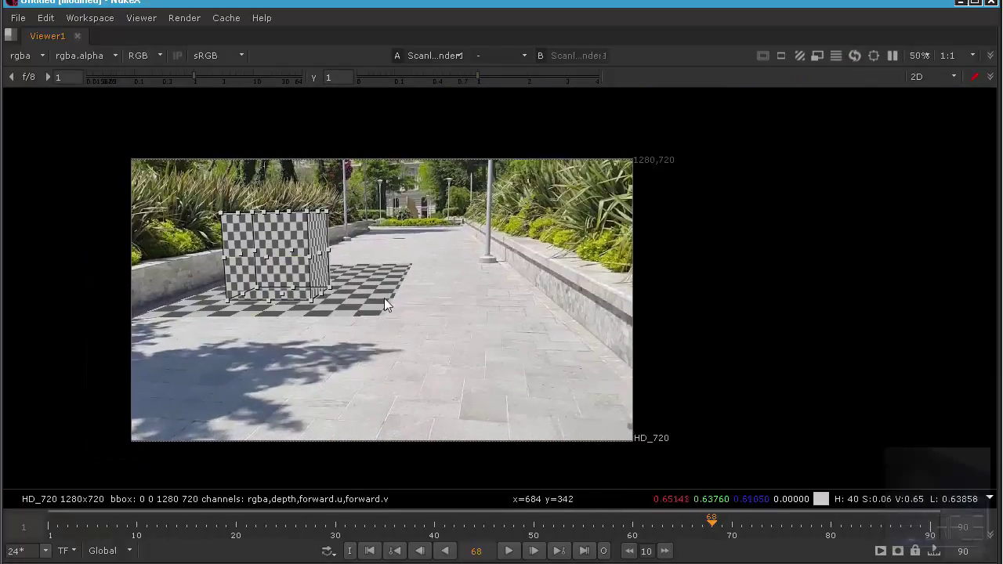
- Close the Cube1 properties to hide its handles and enlarge the viewer again
{"action": "key", "text": "space"}
{"action": "scroll", "coordinate": [325, 157], "scroll_direction": "down", "scroll_amount": 1}
{"action": "middle_click_drag", "start_coordinate": [325, 157], "coordinate": [230, 222]}
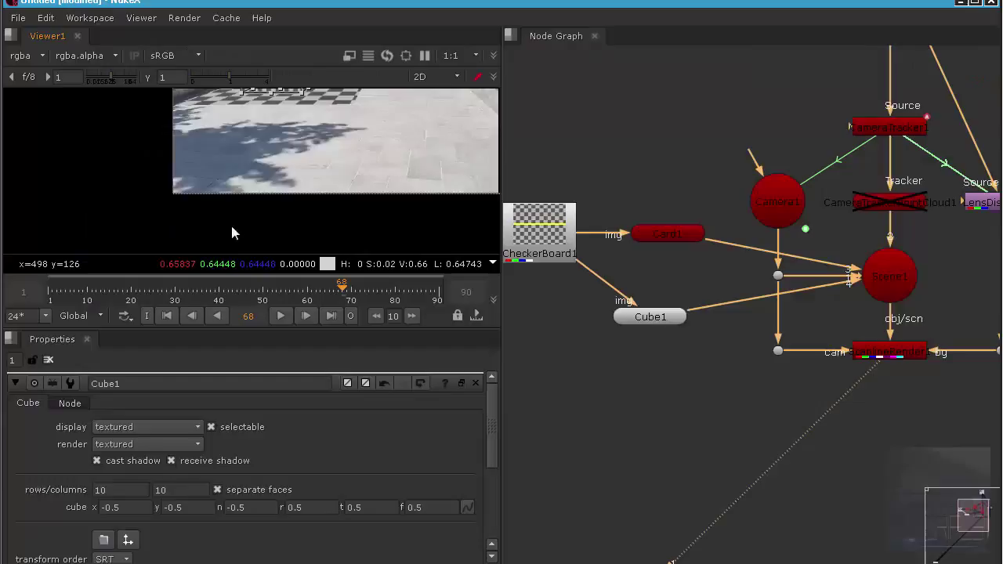
{"action": "scroll", "coordinate": [230, 222], "scroll_direction": "down", "scroll_amount": 1}
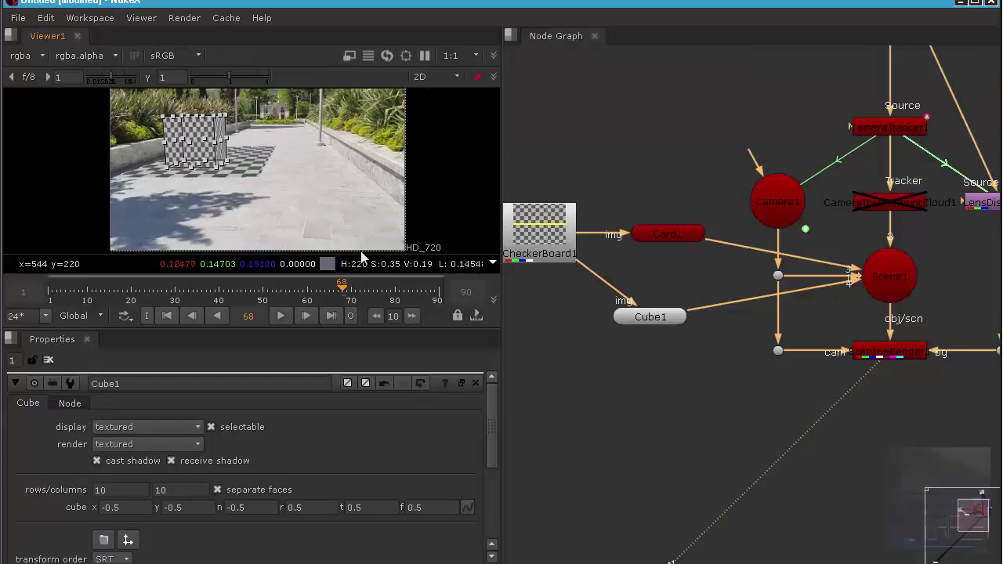
{"action": "left_click", "coordinate": [474, 381]}
{"action": "key", "text": "space"}
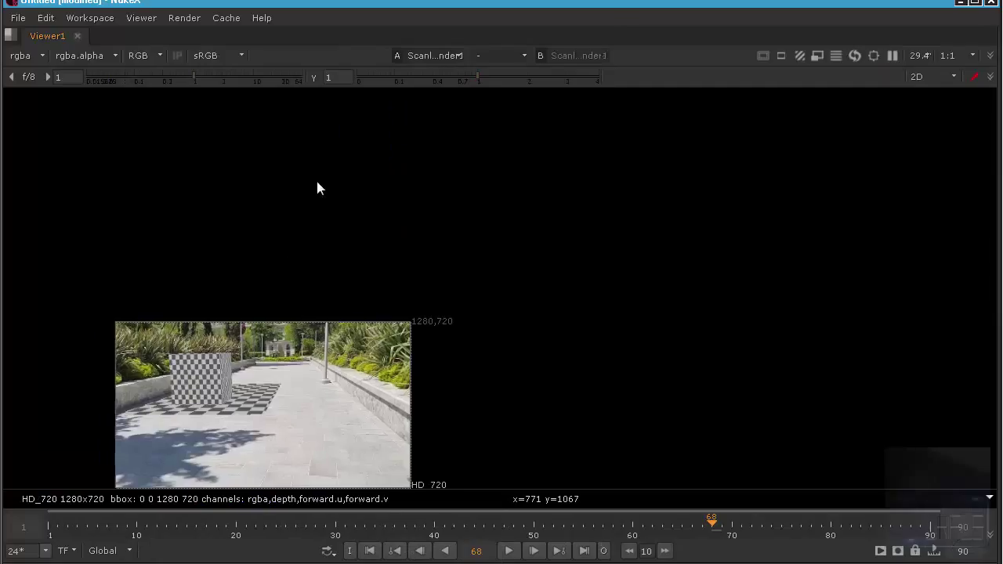
- Play back the tracked footage, stop it, and examine how the cube and card stick to the floor
{"action": "middle_click_drag", "start_coordinate": [230, 433], "coordinate": [387, 322]}
{"action": "scroll", "coordinate": [310, 342], "scroll_direction": "up", "scroll_amount": 1}
{"action": "scroll", "coordinate": [386, 323], "scroll_direction": "up", "scroll_amount": 1}
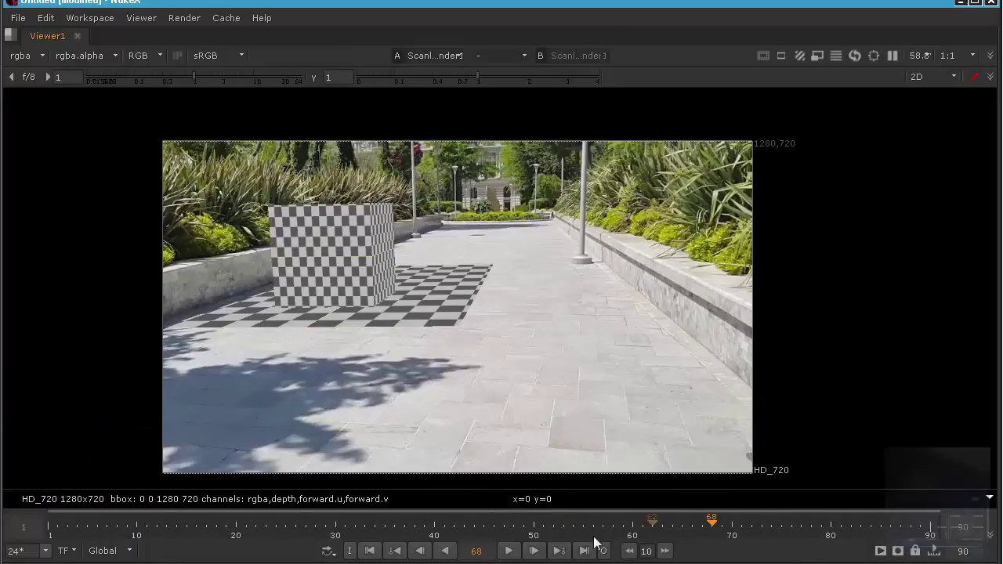
{"action": "left_click", "coordinate": [508, 551]}
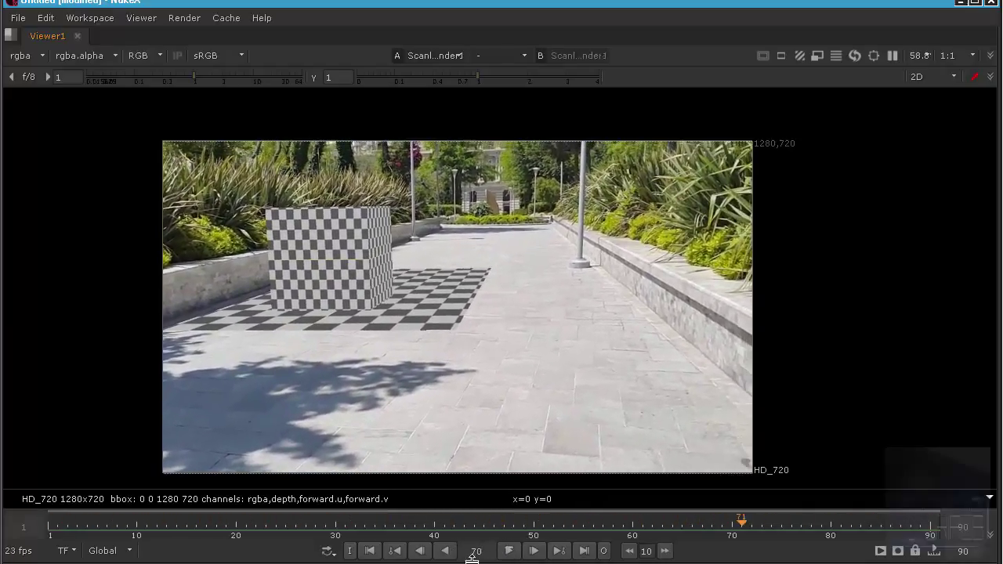
{"action": "left_click", "coordinate": [511, 551]}
{"action": "middle_click_drag", "start_coordinate": [327, 274], "coordinate": [342, 228]}
{"action": "scroll", "coordinate": [277, 245], "scroll_direction": "up", "scroll_amount": 2}
{"action": "scroll", "coordinate": [345, 230], "scroll_direction": "up", "scroll_amount": 2}
{"action": "scroll", "coordinate": [298, 166], "scroll_direction": "down", "scroll_amount": 2}
{"action": "scroll", "coordinate": [341, 192], "scroll_direction": "down", "scroll_amount": 1}
{"action": "key", "text": "space"}
{"action": "middle_click_drag", "start_coordinate": [204, 231], "coordinate": [257, 231]}
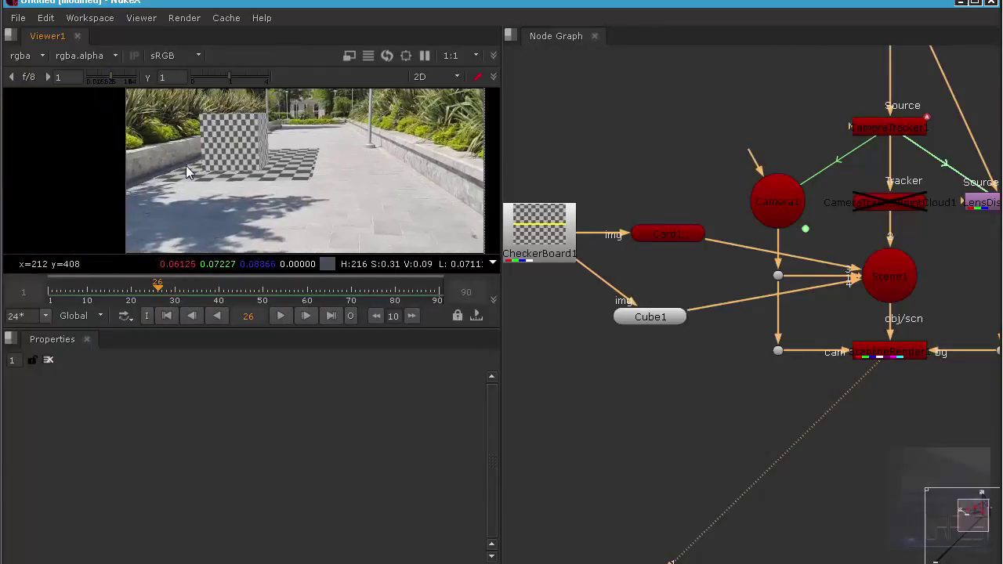
{"action": "scroll", "coordinate": [186, 172], "scroll_direction": "down", "scroll_amount": 1}
- Add a WriteGeo node in the empty area of the node graph beside Scene1
{"action": "left_click", "coordinate": [870, 472]}
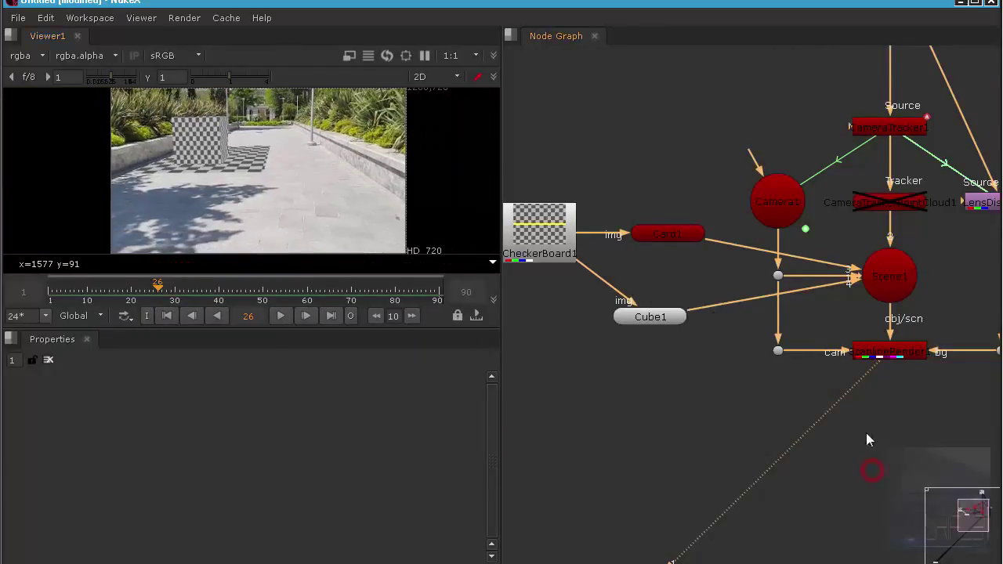
{"action": "middle_click_drag", "start_coordinate": [870, 361], "coordinate": [671, 287]}
{"action": "scroll", "coordinate": [671, 287], "scroll_direction": "down", "scroll_amount": 1}
{"action": "scroll", "coordinate": [703, 320], "scroll_direction": "down", "scroll_amount": 1}
{"action": "middle_click_drag", "start_coordinate": [775, 335], "coordinate": [728, 360]}
{"action": "middle_click_drag", "start_coordinate": [691, 318], "coordinate": [687, 373]}
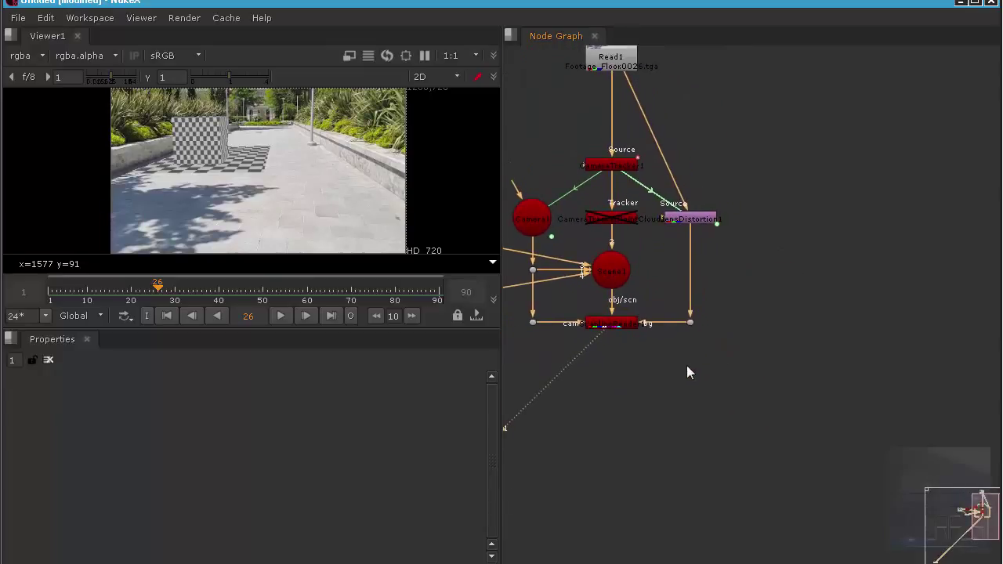
{"action": "scroll", "coordinate": [767, 293], "scroll_direction": "up", "scroll_amount": 2}
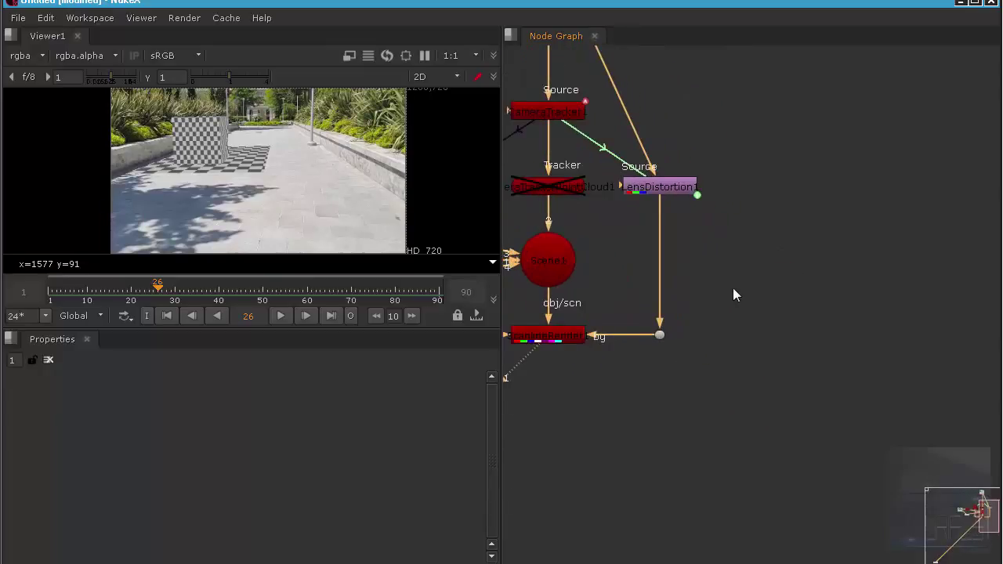
{"action": "middle_click_drag", "start_coordinate": [732, 287], "coordinate": [761, 294]}
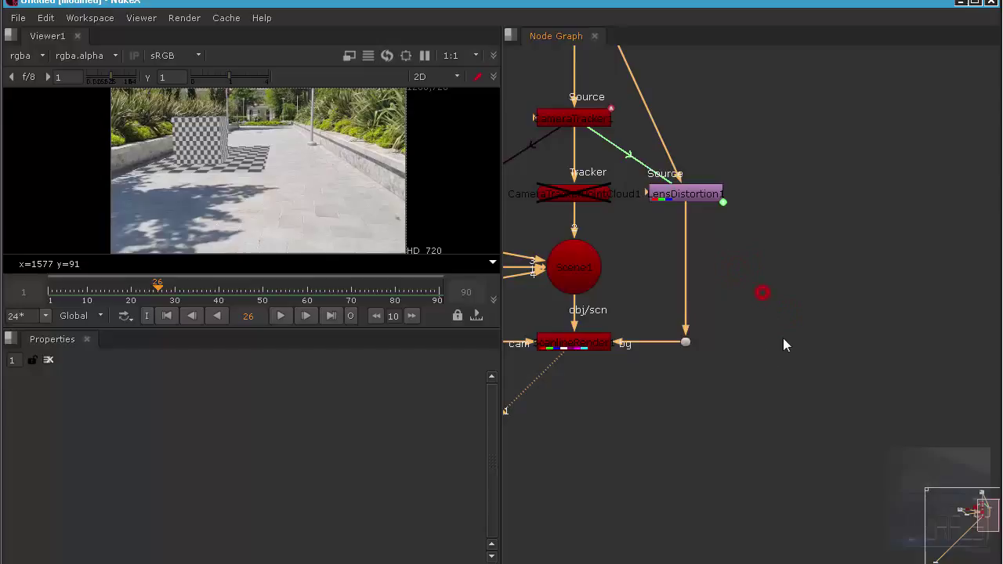
{"action": "key", "text": "Tab"}
{"action": "type", "text": "w"}
{"action": "left_click", "coordinate": [705, 305]}
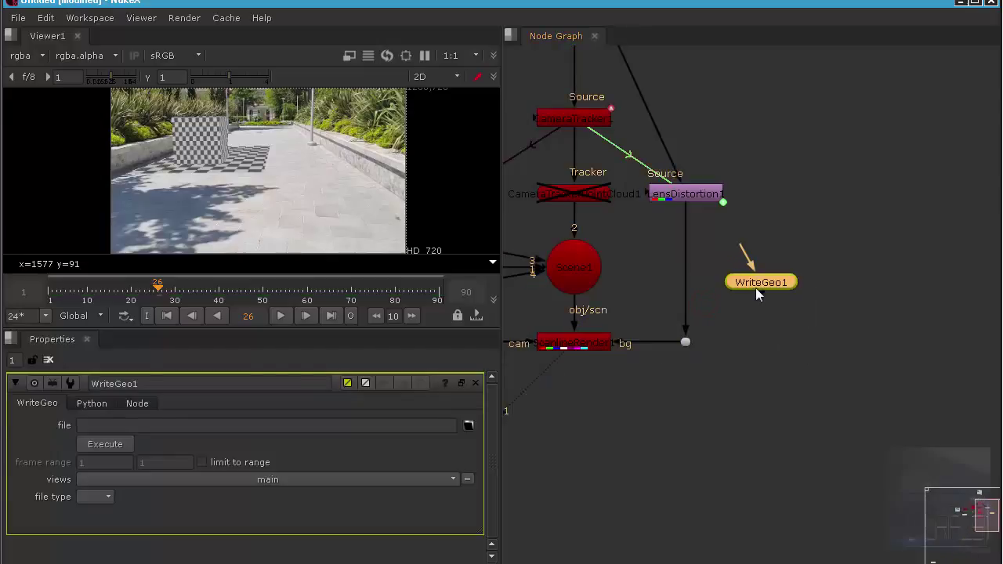
- Connect the WriteGeo1 input to Scene1 and place the node level with the scene, beyond LensDistortion1
{"action": "left_click_drag", "start_coordinate": [755, 287], "coordinate": [572, 292]}
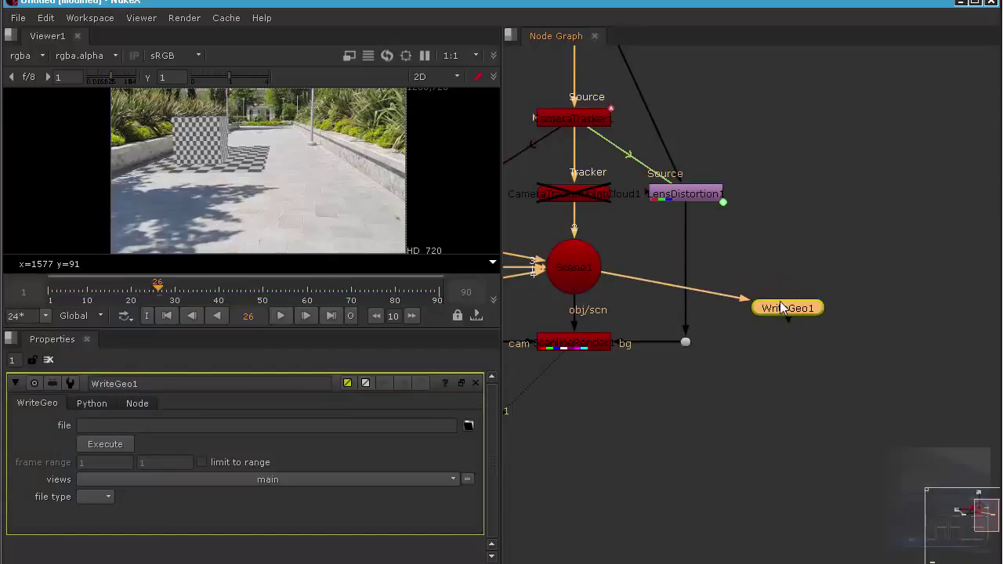
{"action": "left_click_drag", "start_coordinate": [779, 301], "coordinate": [797, 268]}
{"action": "middle_click_drag", "start_coordinate": [600, 283], "coordinate": [703, 299]}
{"action": "scroll", "coordinate": [703, 298], "scroll_direction": "up", "scroll_amount": 4}
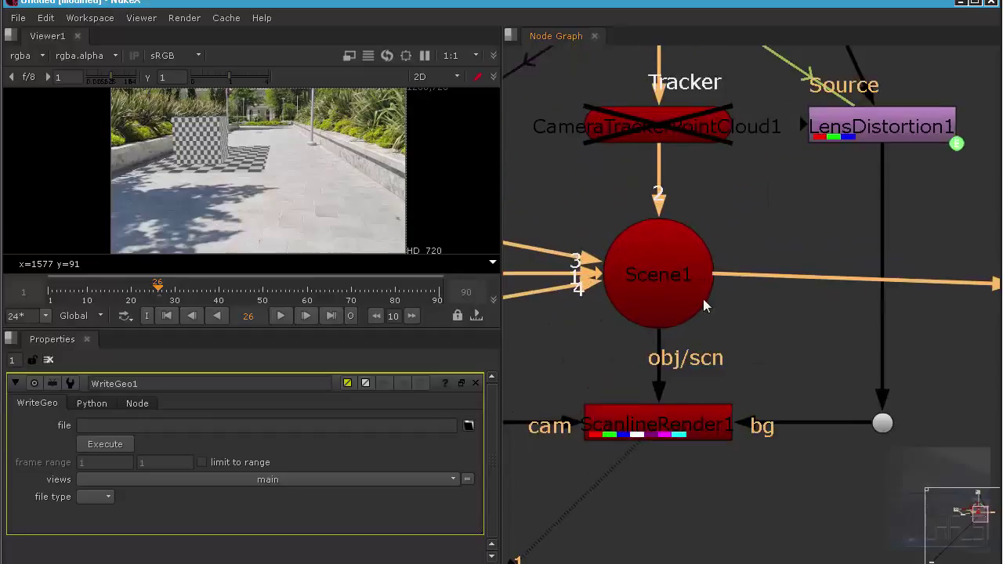
{"action": "middle_click_drag", "start_coordinate": [856, 189], "coordinate": [724, 192]}
{"action": "scroll", "coordinate": [724, 192], "scroll_direction": "down", "scroll_amount": 3}
{"action": "left_click_drag", "start_coordinate": [903, 257], "coordinate": [900, 247]}
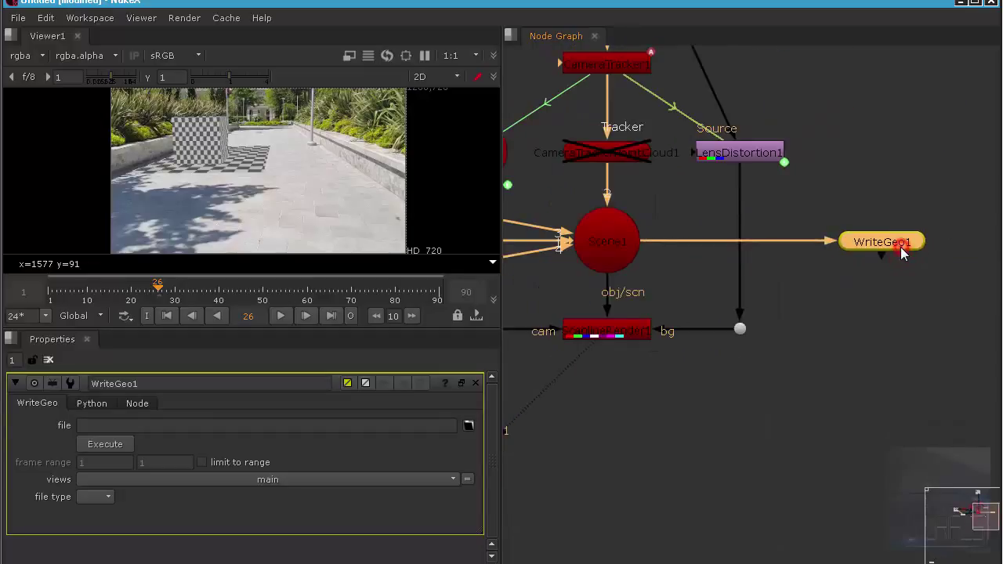
- Browse for the WriteGeo1 output file and create a new folder named Tutorial in G:/nuKE oUTPUT/Tutorial/V2/
{"action": "left_click", "coordinate": [468, 425]}
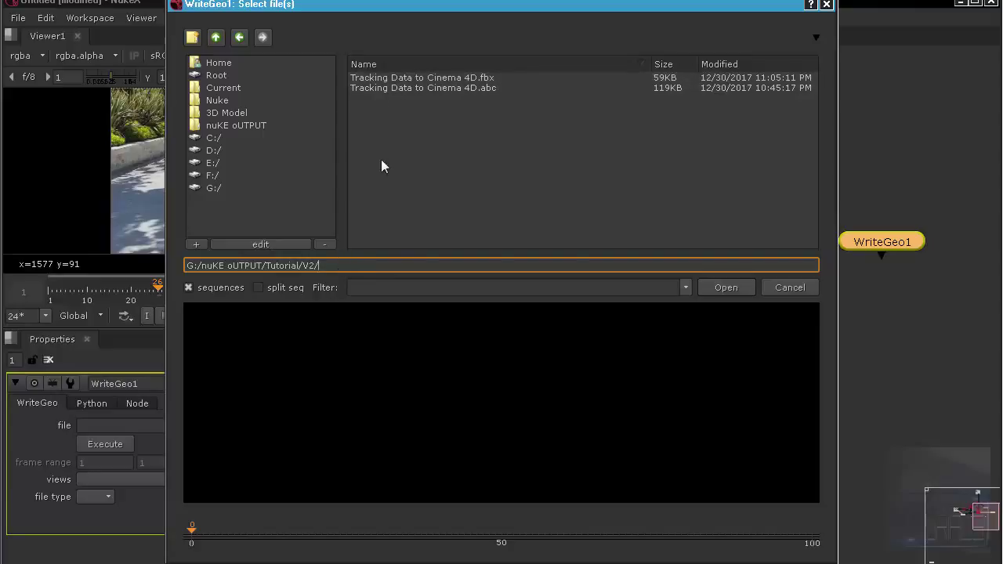
{"action": "left_click", "coordinate": [192, 38]}
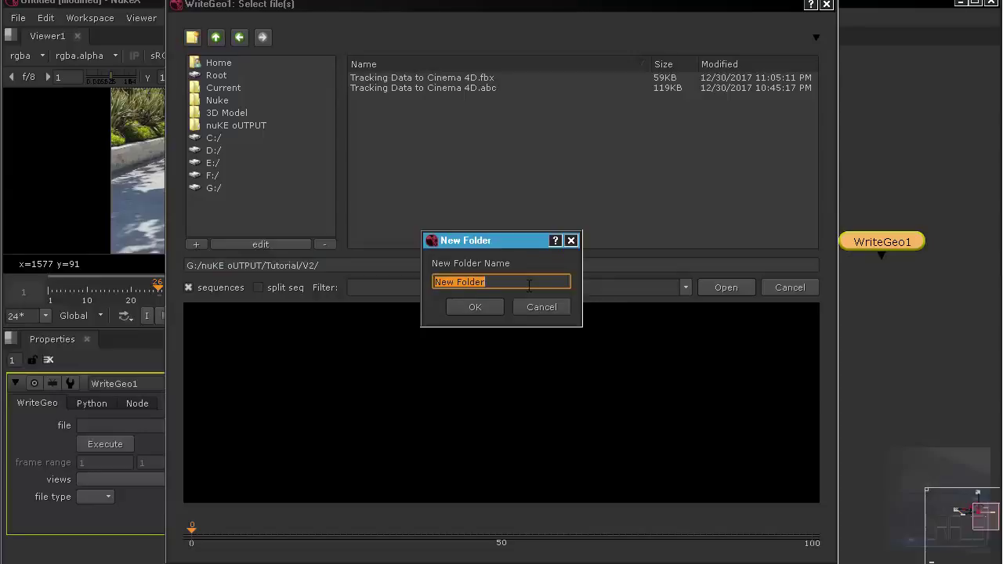
{"action": "type", "text": "Tutorial"}
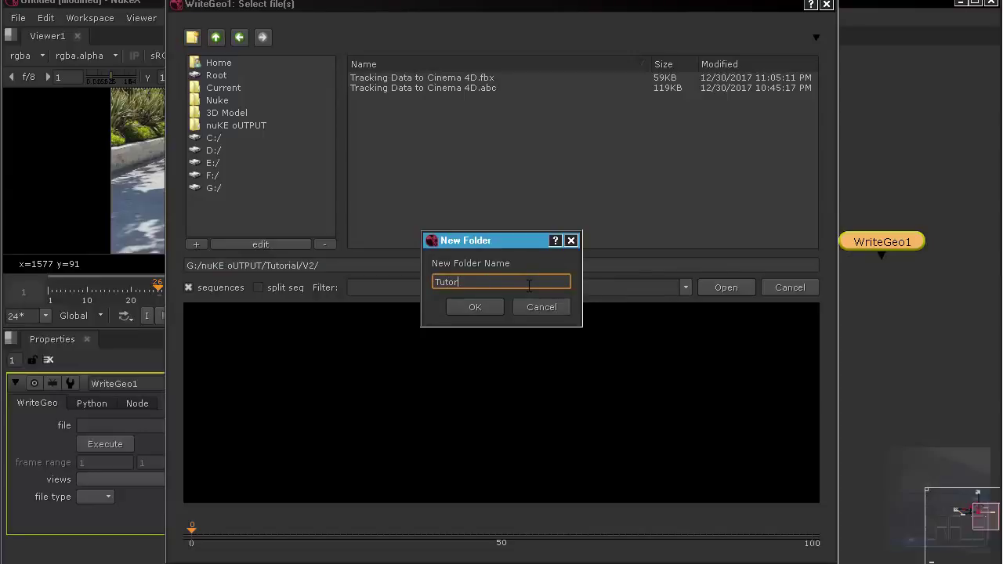
{"action": "left_click", "coordinate": [473, 307]}
- Name the output file Tracking_Export.fbx in the new Tutorial folder and accept the path
{"action": "left_click", "coordinate": [396, 262]}
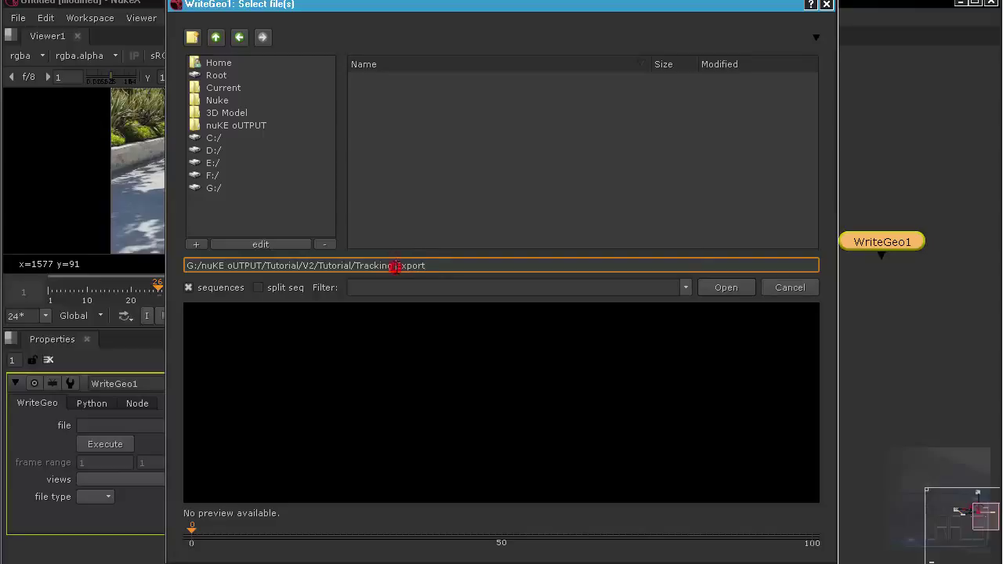
{"action": "left_click", "coordinate": [397, 265]}
{"action": "type", "text": "_"}
{"action": "type", "text": "x"}
{"action": "left_click_drag", "start_coordinate": [487, 262], "coordinate": [354, 266]}
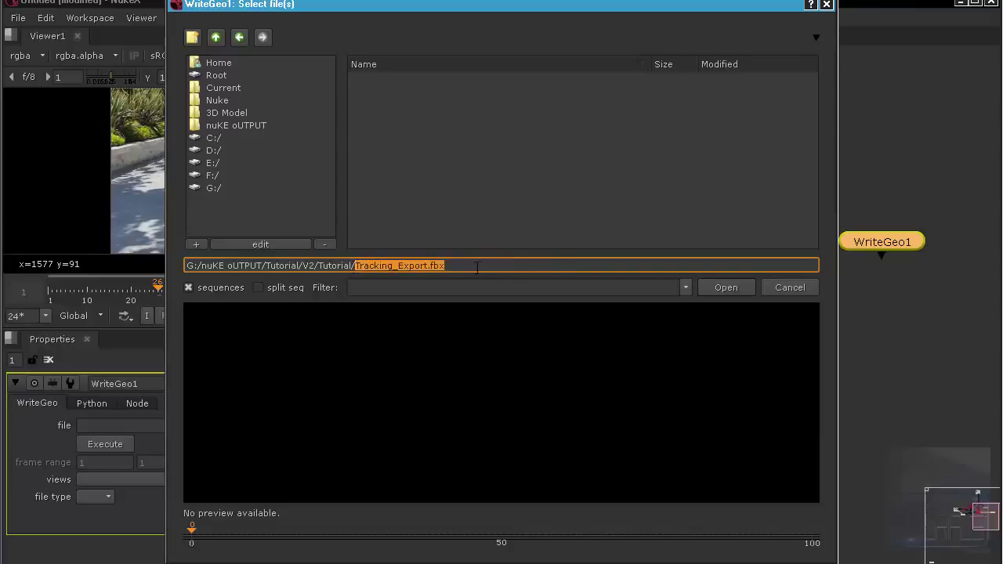
{"action": "left_click_drag", "start_coordinate": [477, 268], "coordinate": [360, 260]}
{"action": "left_click_drag", "start_coordinate": [445, 265], "coordinate": [427, 264]}
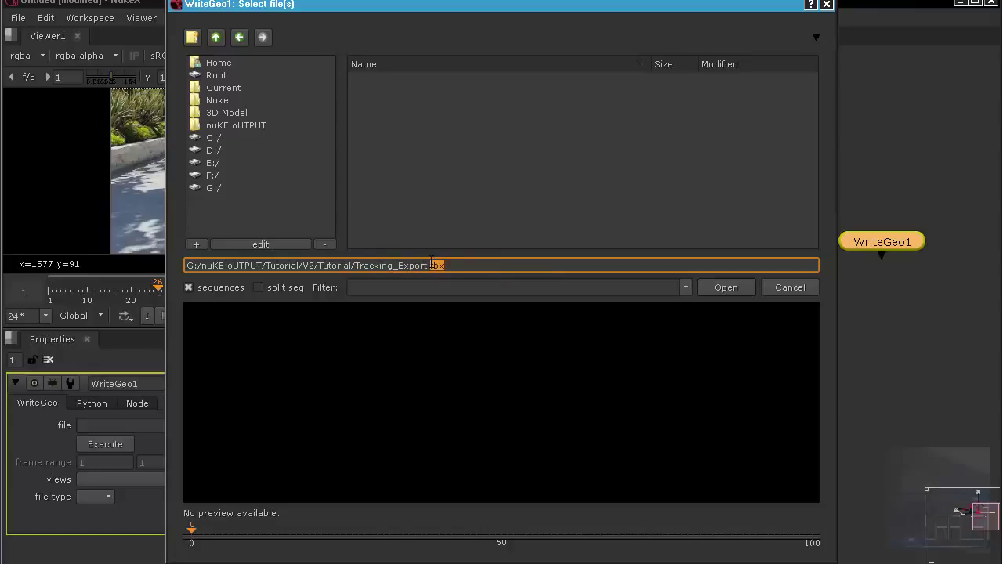
{"action": "left_click_drag", "start_coordinate": [469, 269], "coordinate": [423, 274]}
{"action": "left_click_drag", "start_coordinate": [496, 267], "coordinate": [427, 271]}
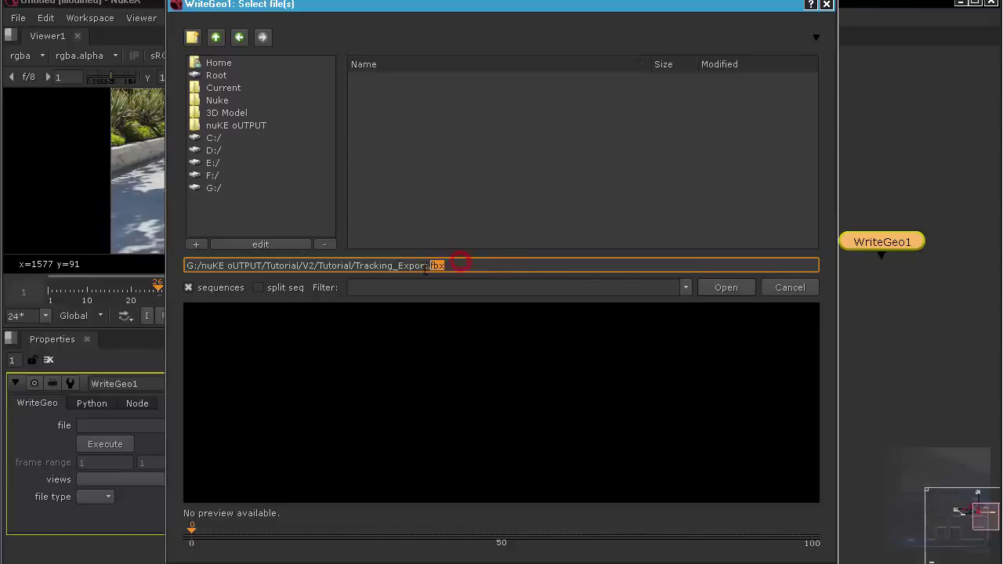
{"action": "left_click", "coordinate": [733, 290]}
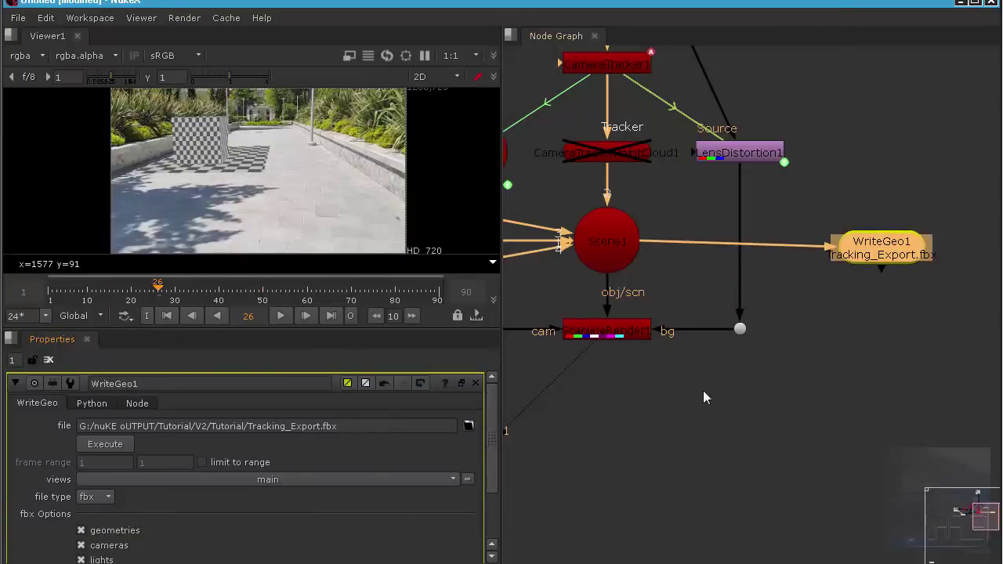
- Exclude lights, axes and point clouds from the FBX options, keeping geometries and cameras enabled
{"action": "middle_click_drag", "start_coordinate": [703, 396], "coordinate": [719, 379]}
{"action": "scroll", "coordinate": [432, 524], "scroll_direction": "down", "scroll_amount": 2}
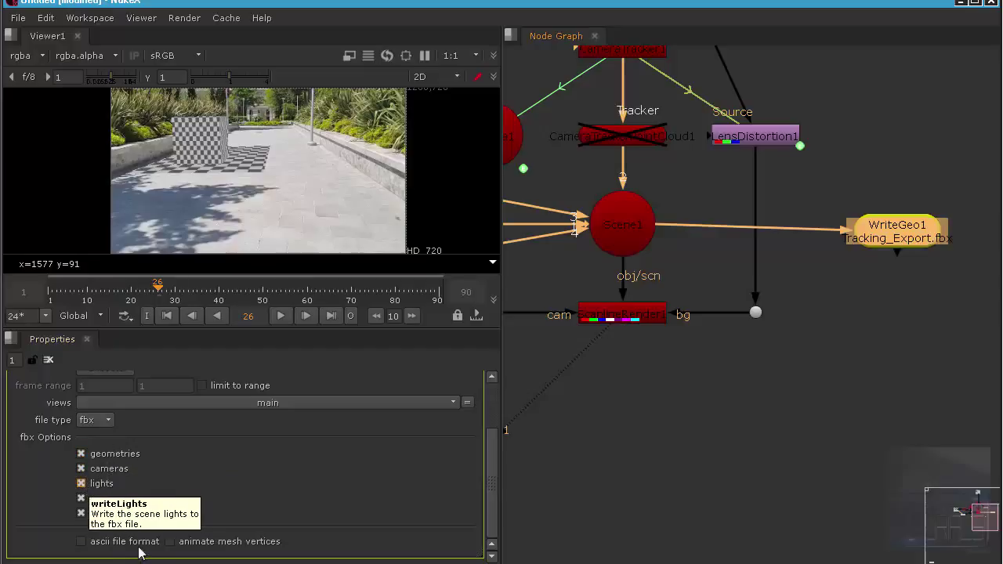
{"action": "left_click", "coordinate": [81, 483]}
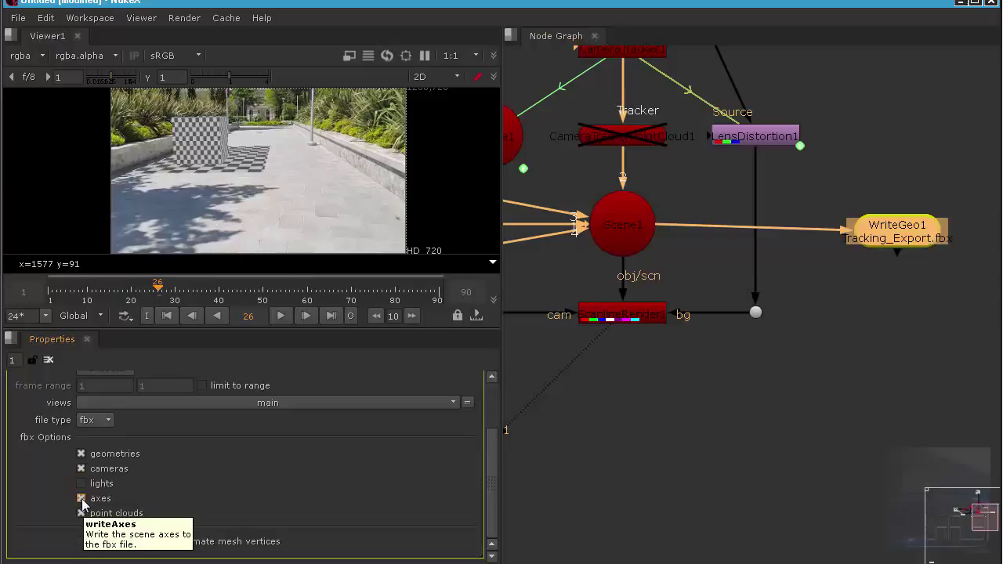
{"action": "left_click", "coordinate": [81, 500]}
{"action": "scroll", "coordinate": [627, 434], "scroll_direction": "down", "scroll_amount": 2}
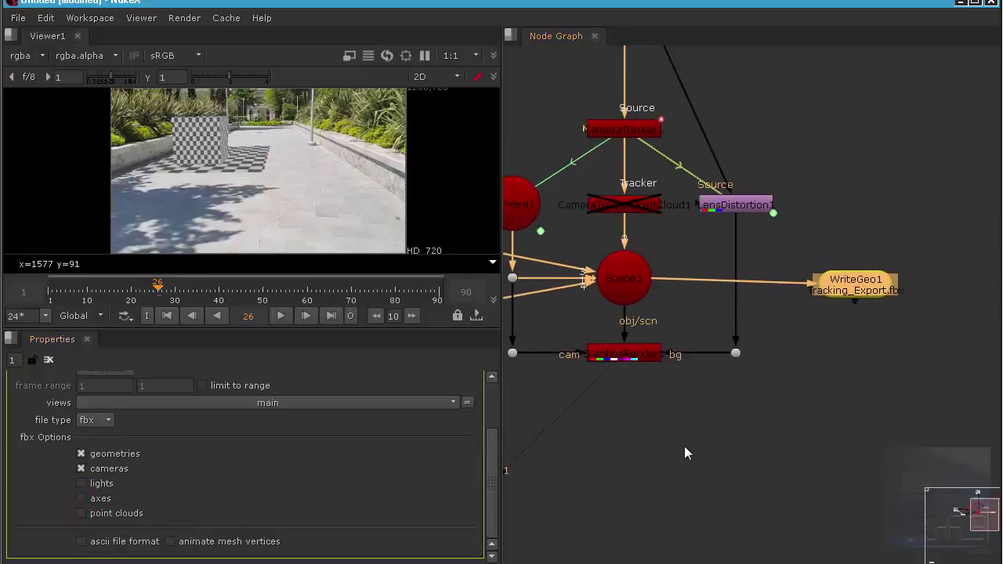
- Check the output path and execute the FBX export for the input frame range 1-90
{"action": "middle_click_drag", "start_coordinate": [683, 448], "coordinate": [642, 437]}
{"action": "scroll", "coordinate": [358, 466], "scroll_direction": "up", "scroll_amount": 2}
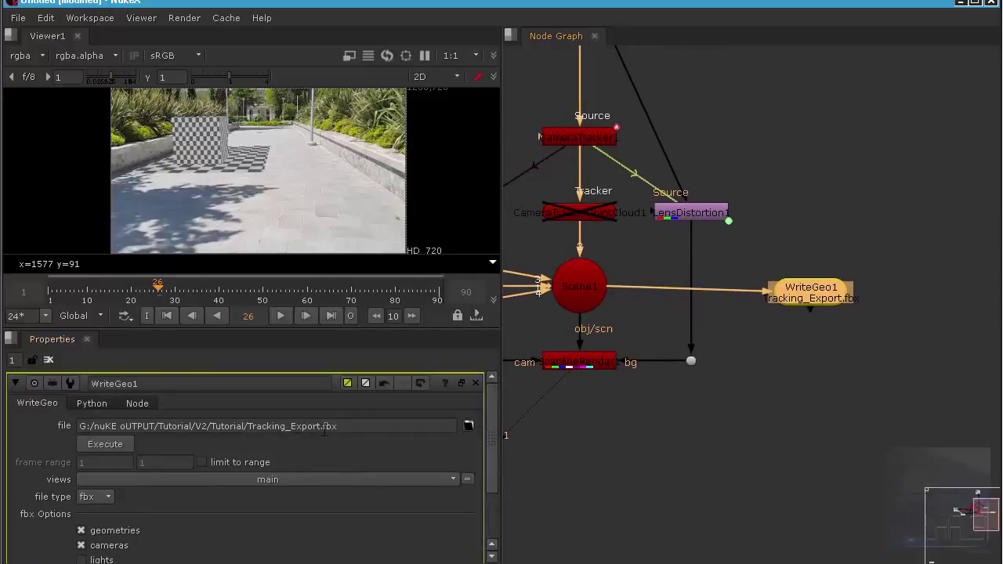
{"action": "left_click_drag", "start_coordinate": [357, 425], "coordinate": [55, 437]}
{"action": "scroll", "coordinate": [347, 515], "scroll_direction": "down", "scroll_amount": 2}
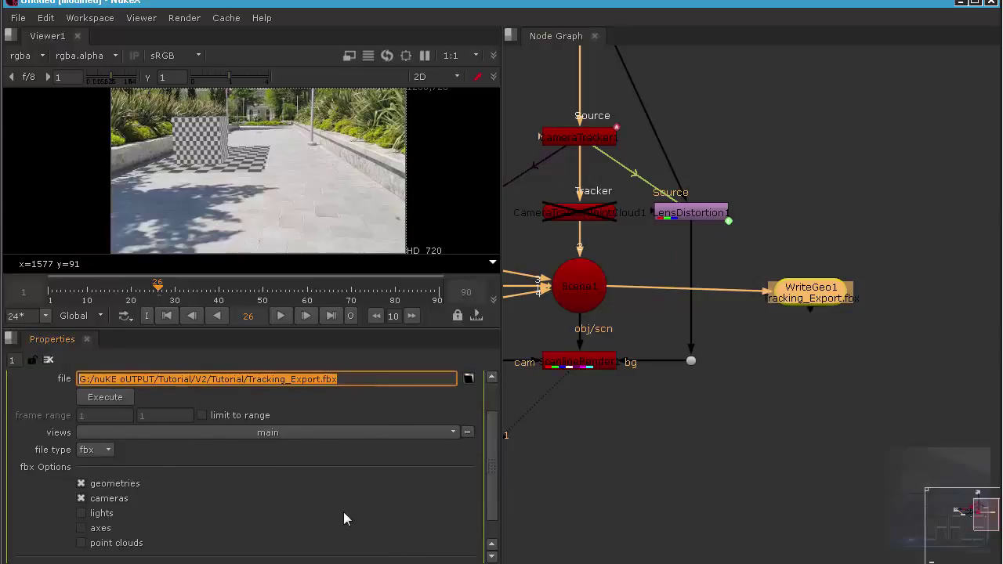
{"action": "scroll", "coordinate": [249, 499], "scroll_direction": "up", "scroll_amount": 2}
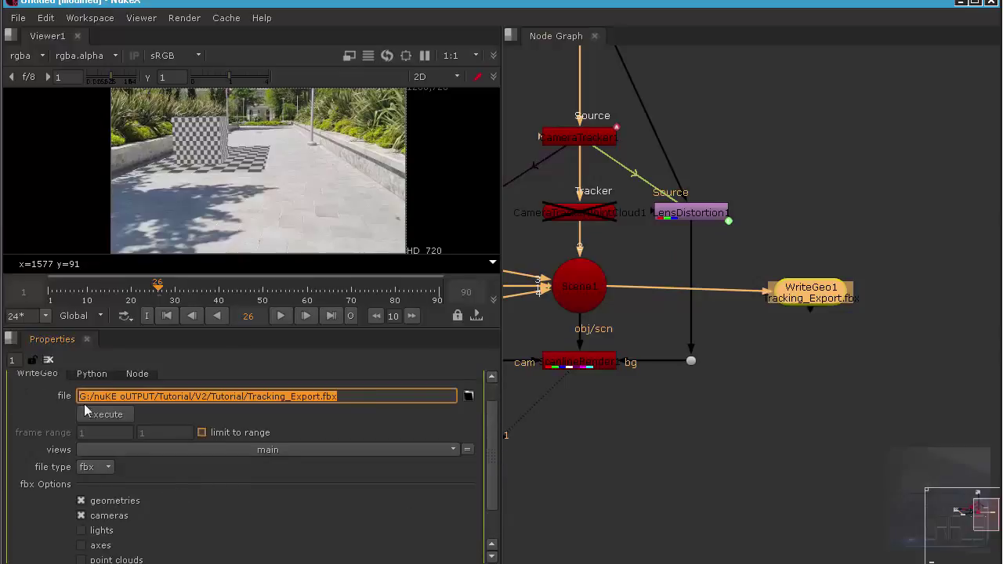
{"action": "left_click", "coordinate": [255, 394]}
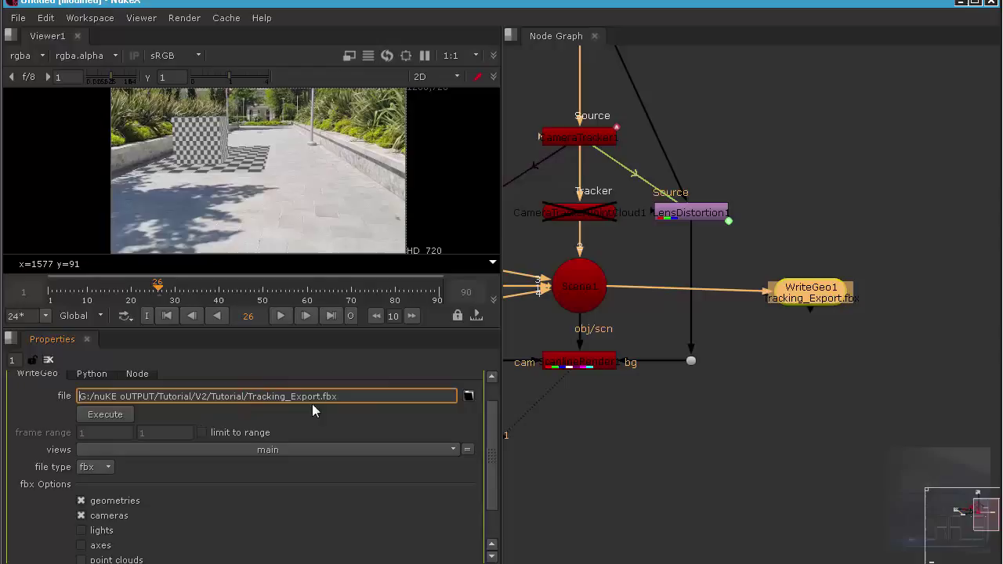
{"action": "left_click", "coordinate": [115, 413]}
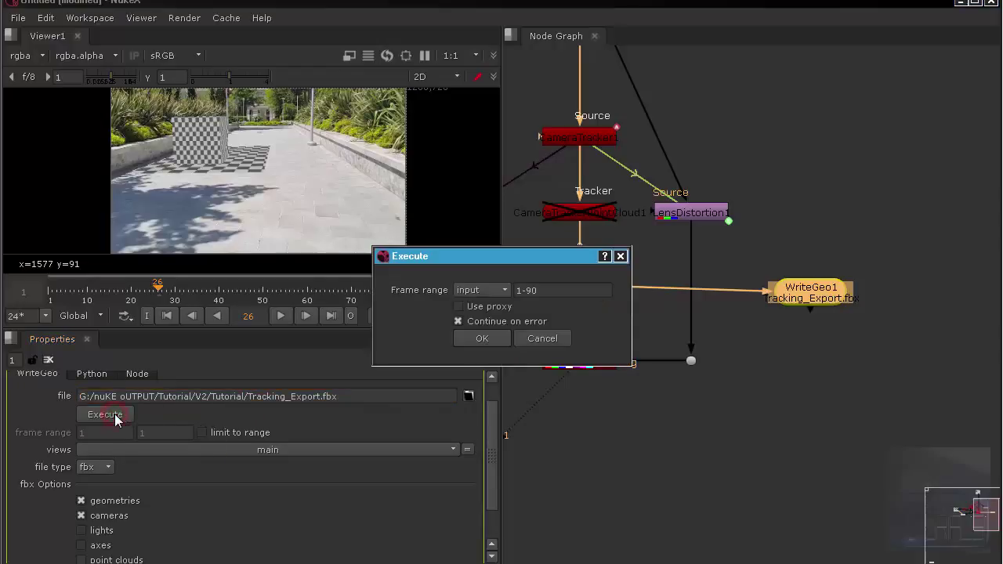
{"action": "left_click", "coordinate": [484, 341]}
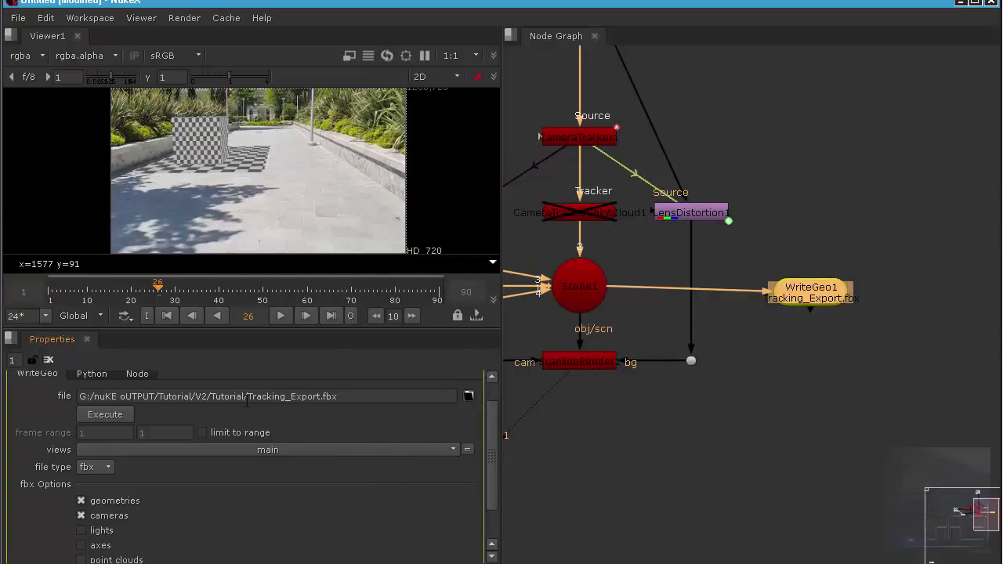
- Copy the folder path G:/nuKE oUTPUT/Tutorial/V2/Tutorial from the WriteGeo1 file path
{"action": "left_click_drag", "start_coordinate": [230, 396], "coordinate": [118, 396]}
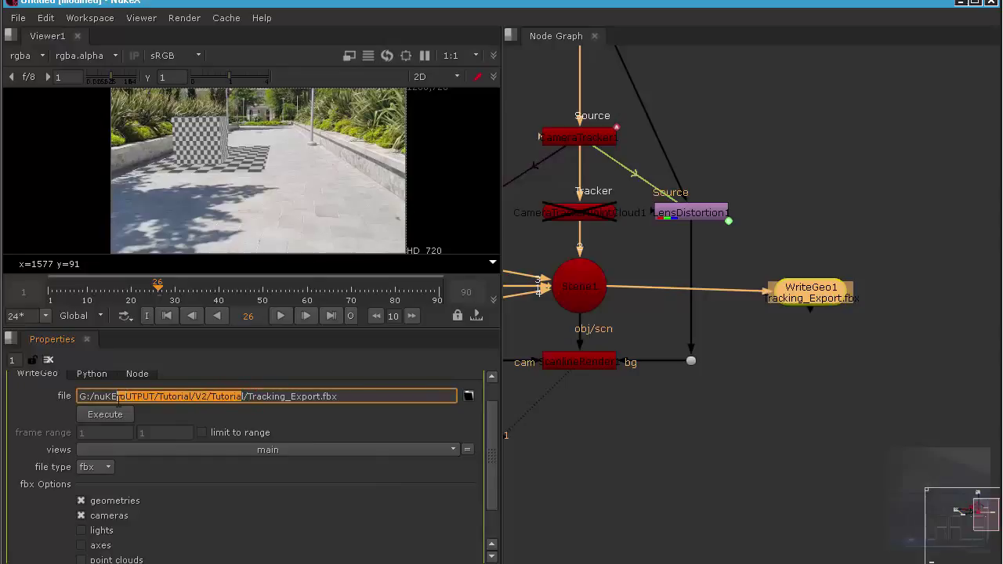
{"action": "left_click", "coordinate": [245, 395]}
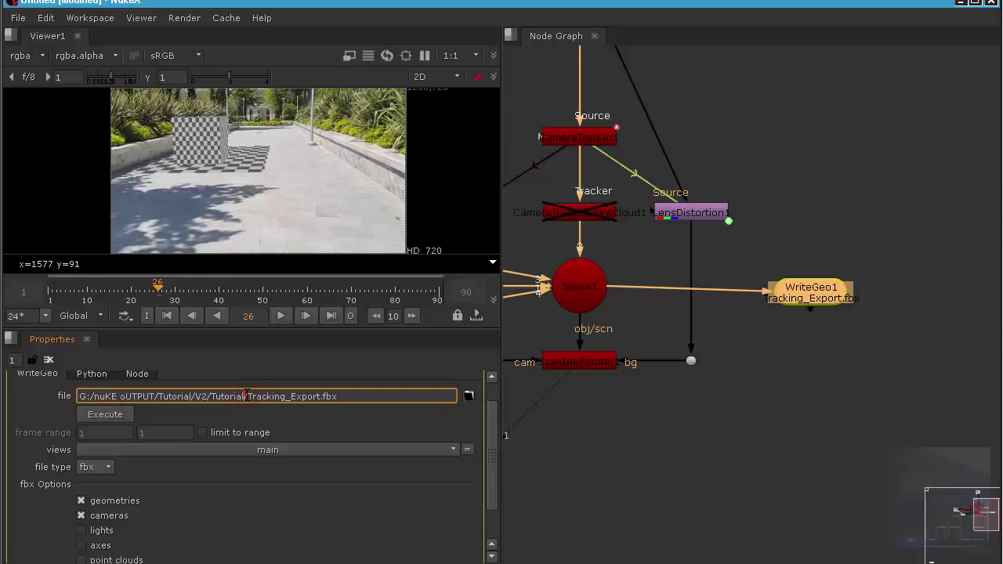
{"action": "left_click_drag", "start_coordinate": [245, 396], "coordinate": [79, 403]}
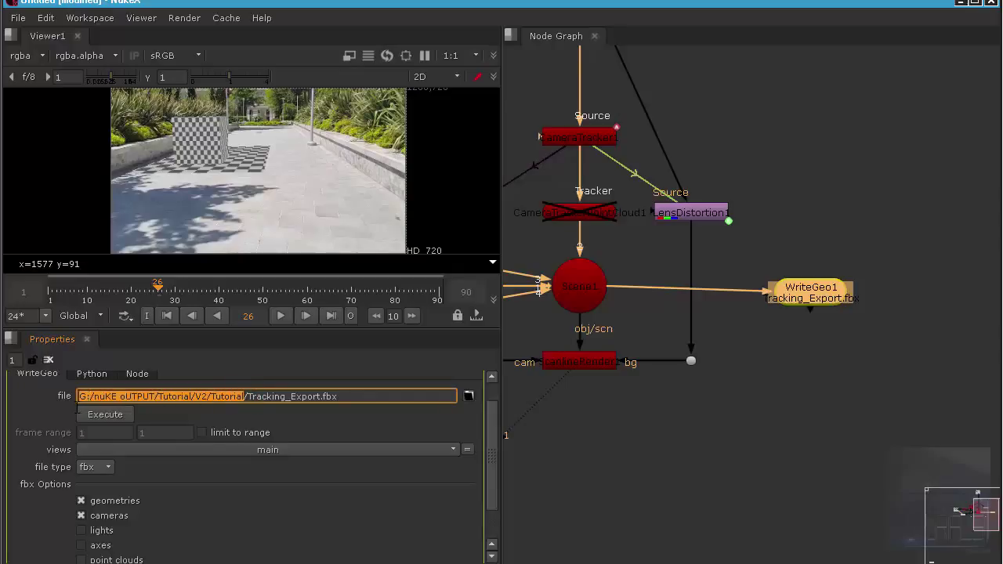
{"action": "right_click", "coordinate": [117, 395]}
{"action": "left_click", "coordinate": [148, 447]}
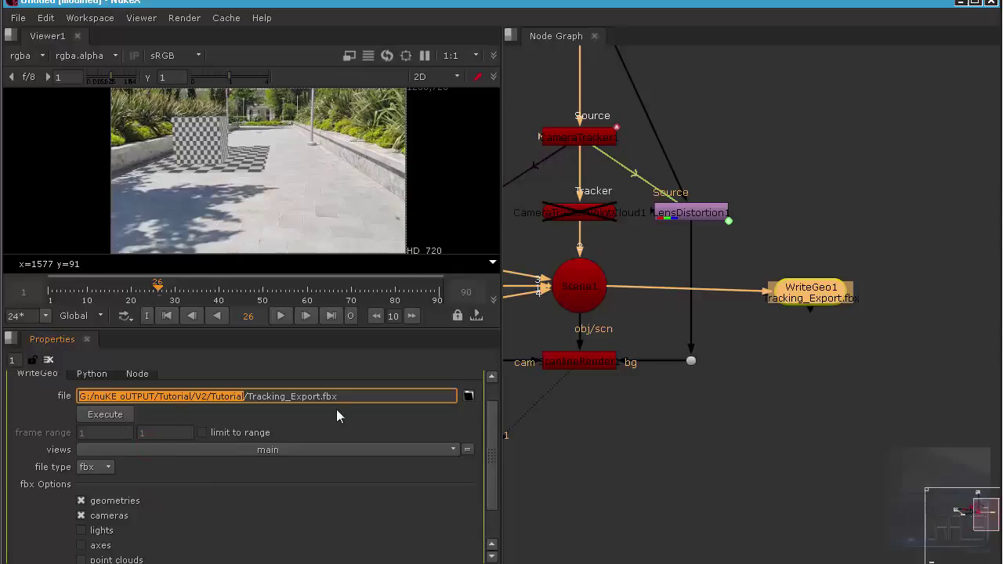